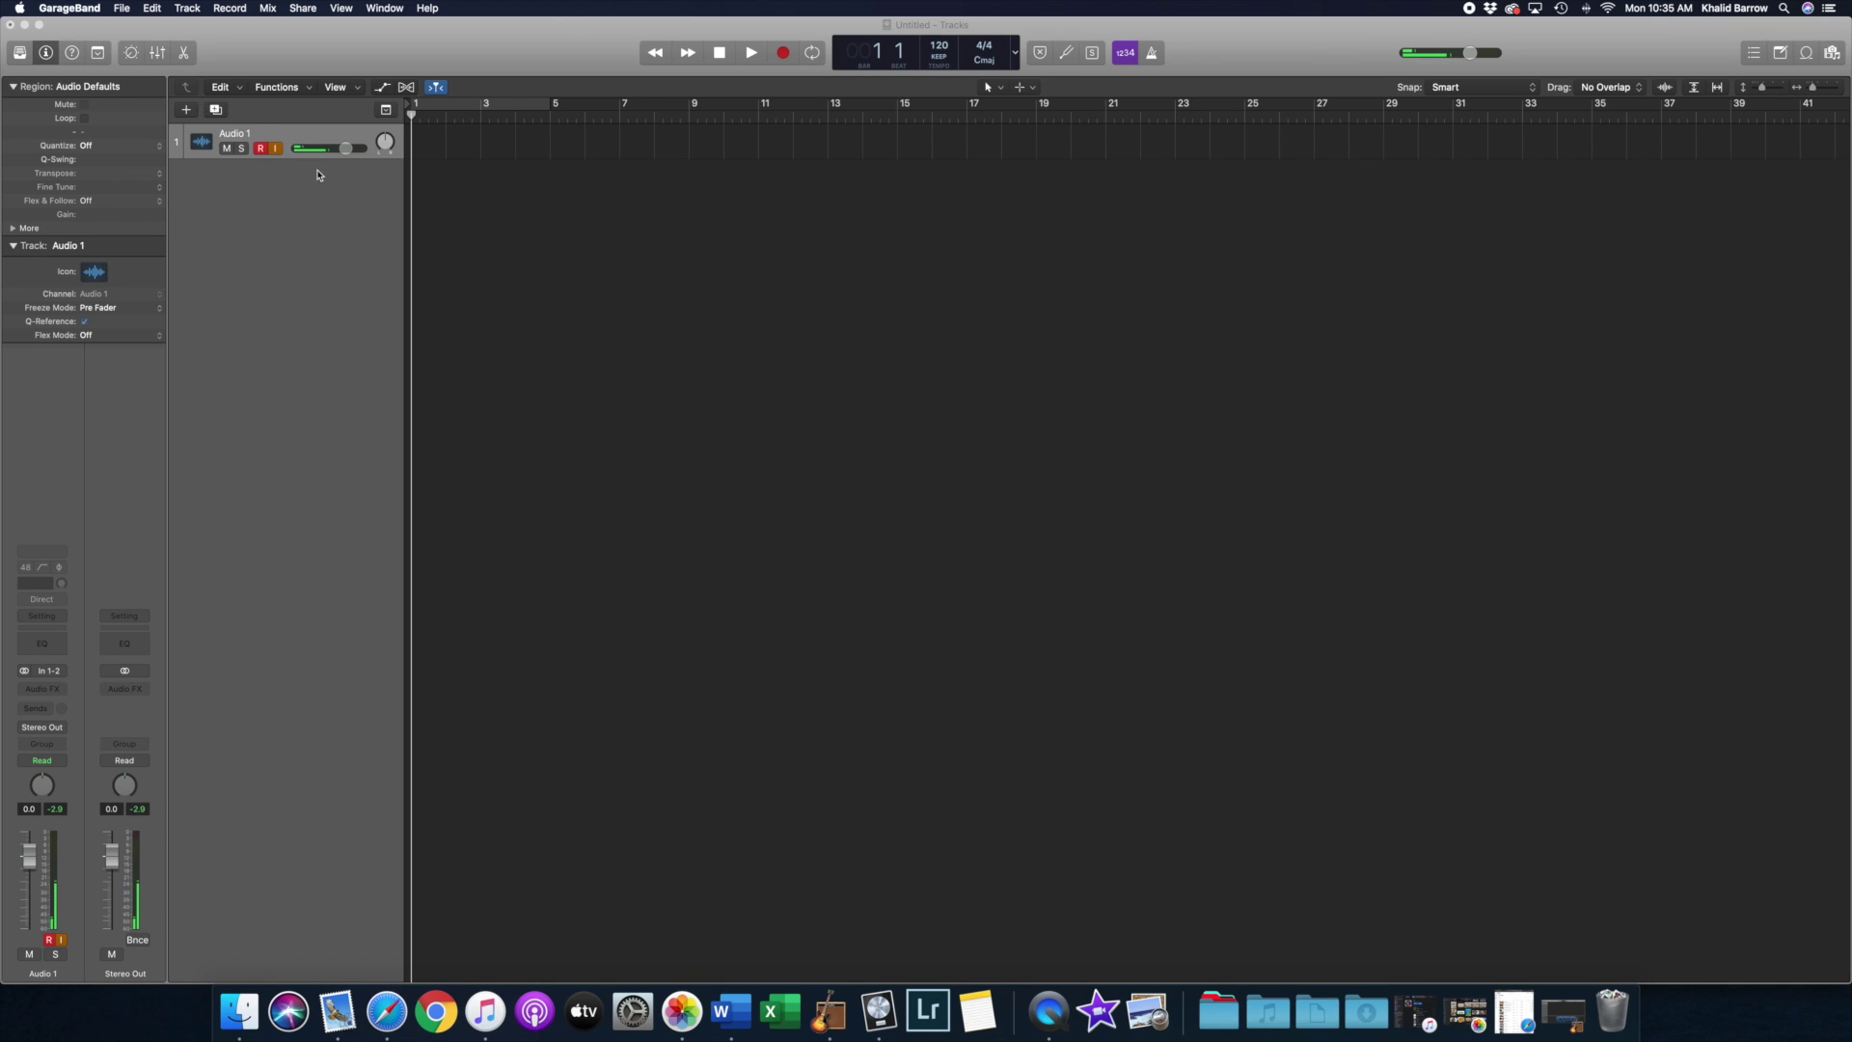
Step: Delete the Audio 1 track and create two new audio tracks with ascending inputs starting at Input 1
right_click(319, 135)
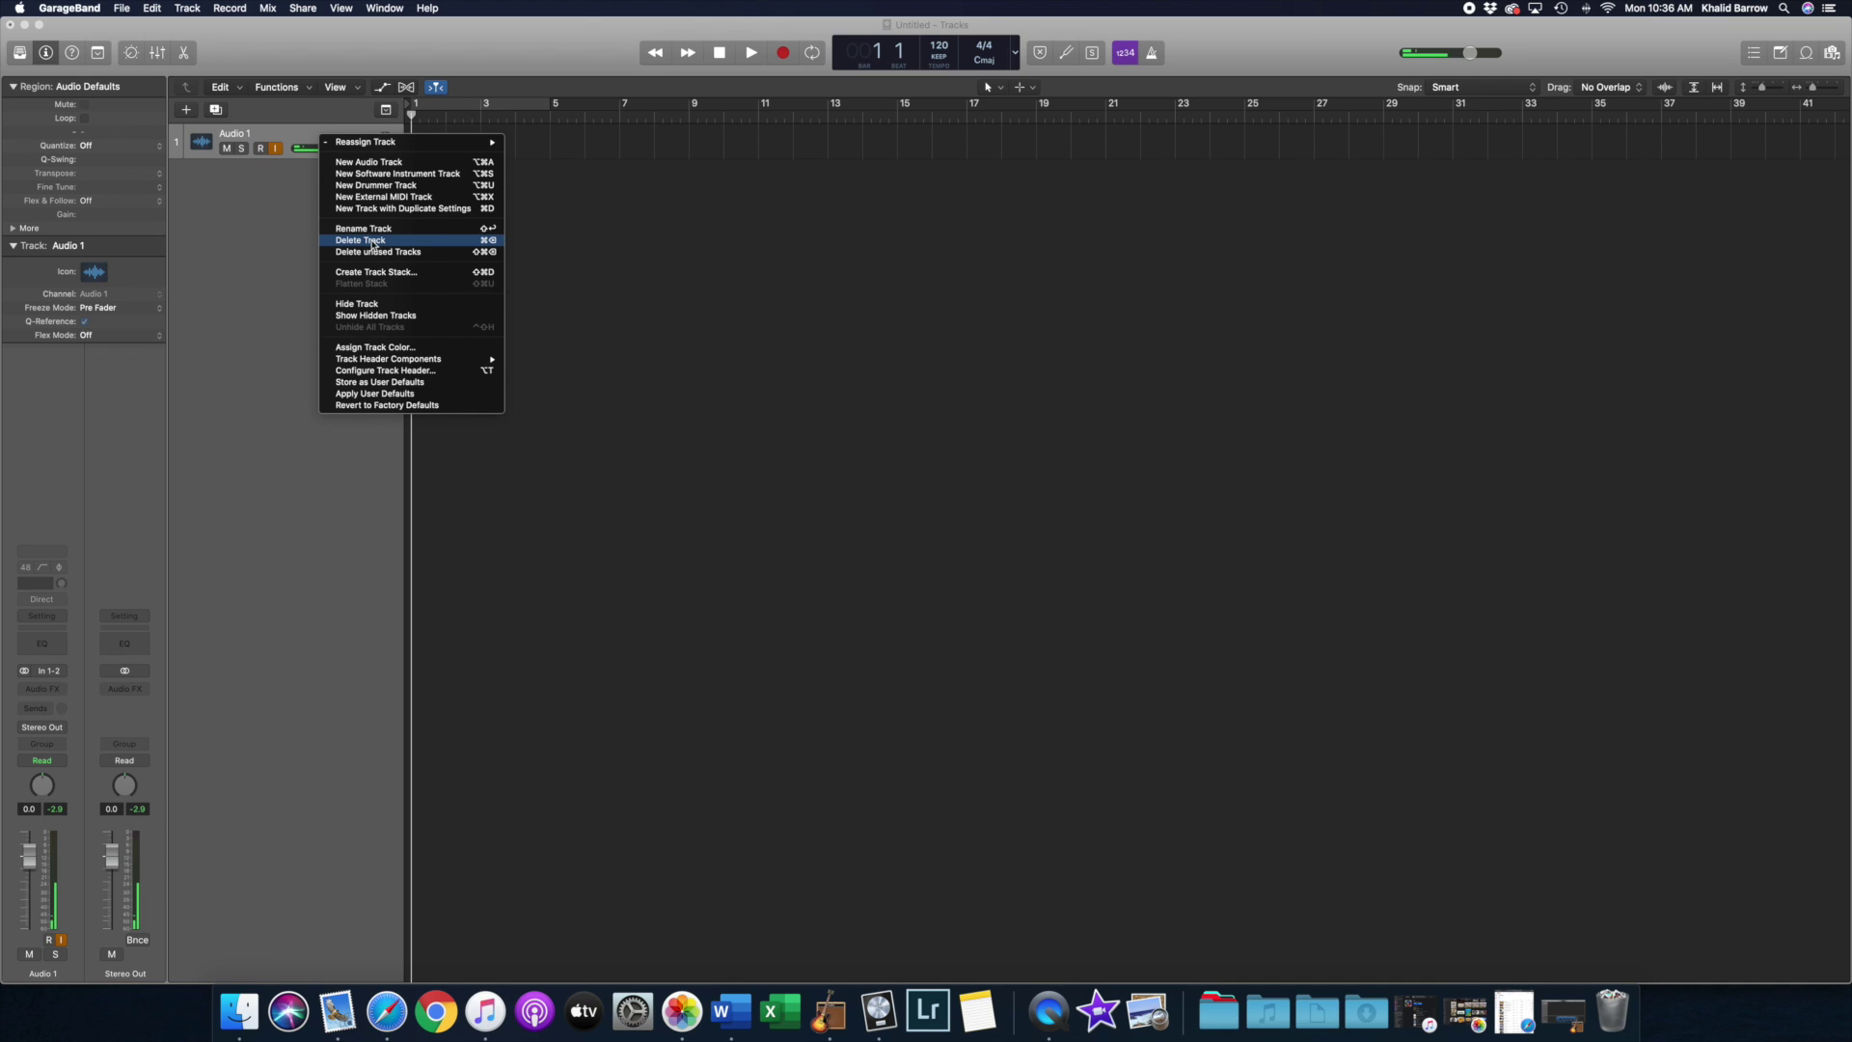
left_click(381, 242)
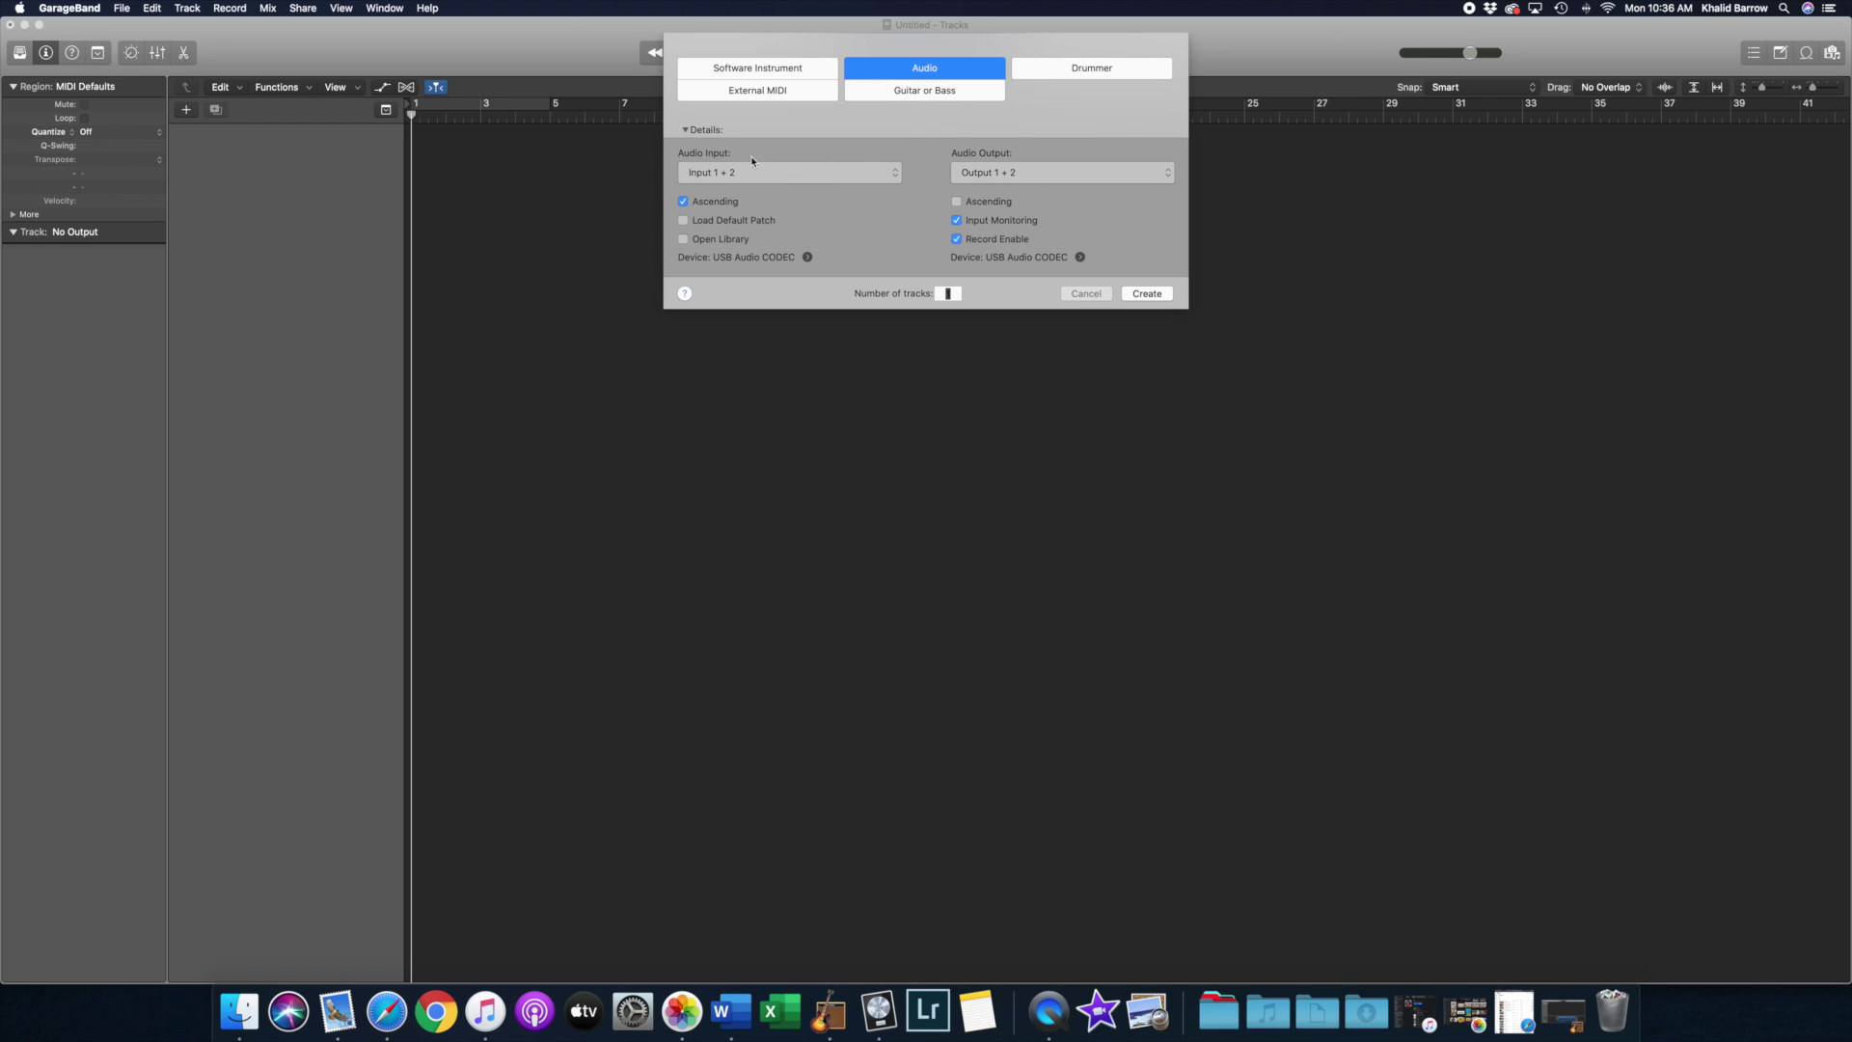
left_click(835, 179)
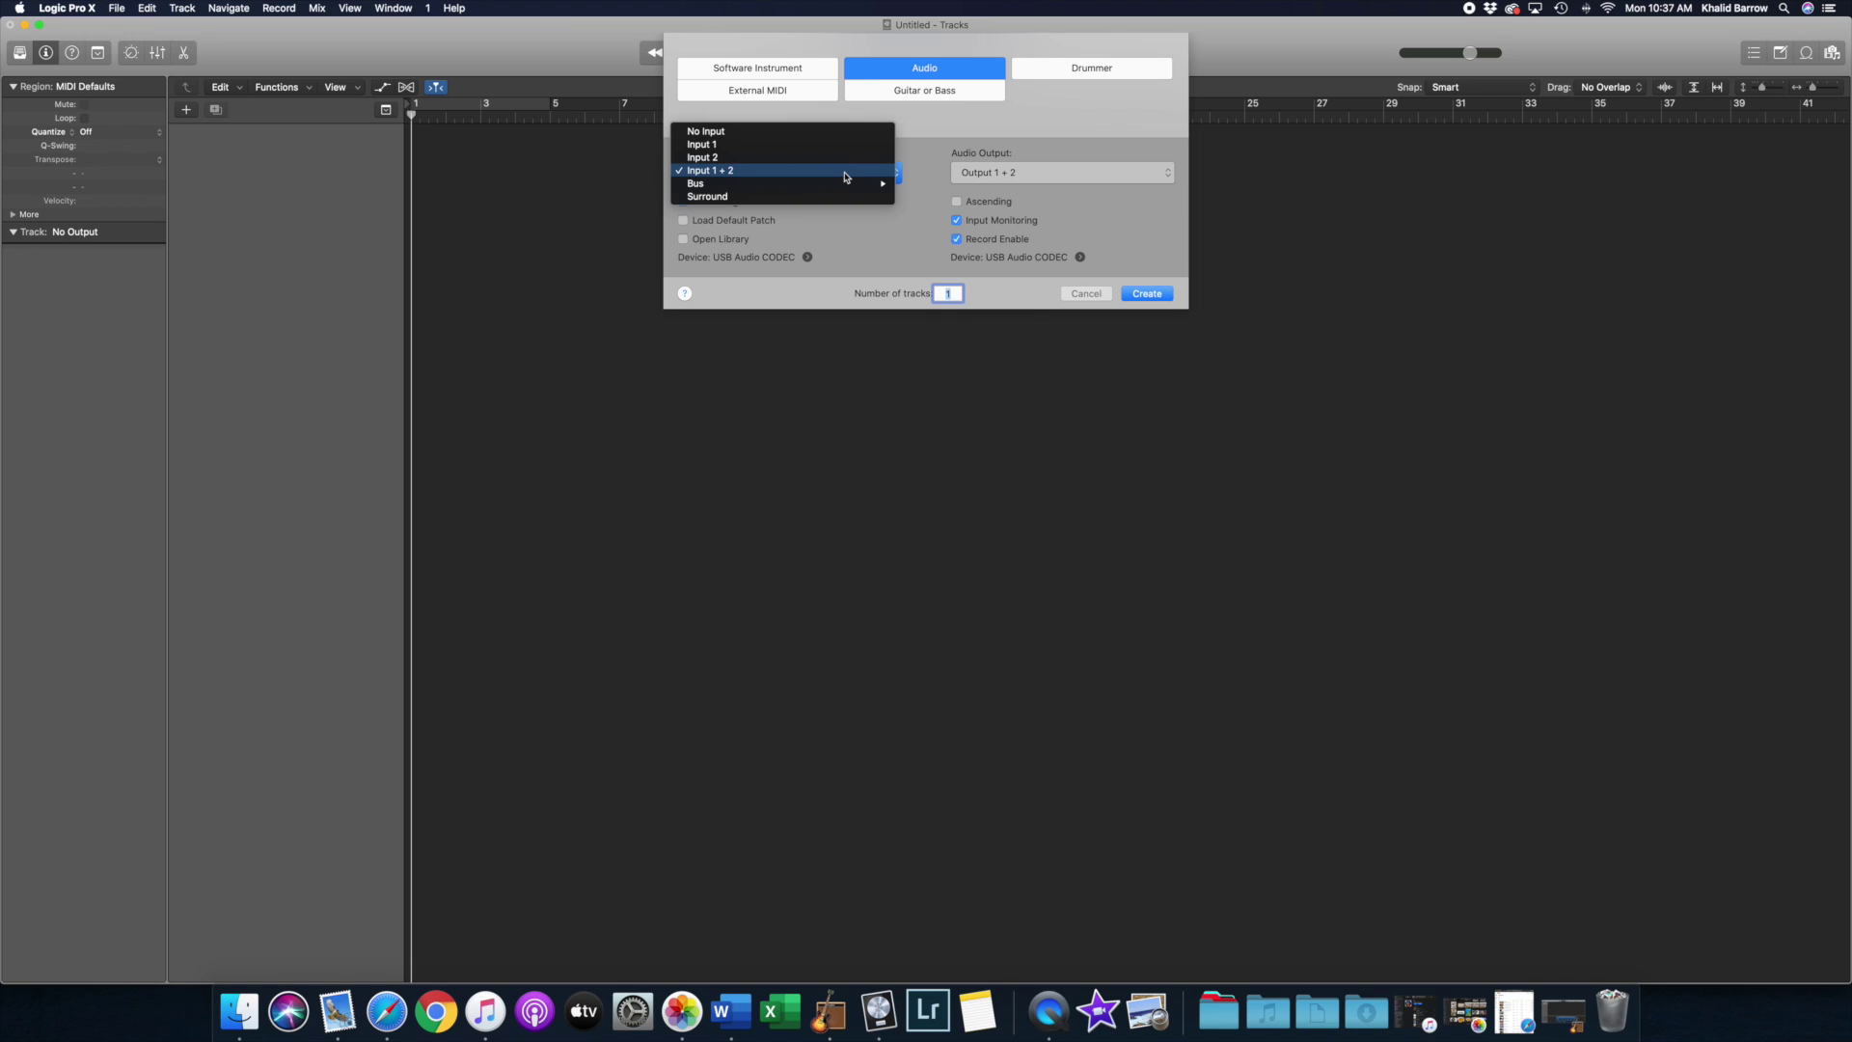
left_click(839, 143)
type("2")
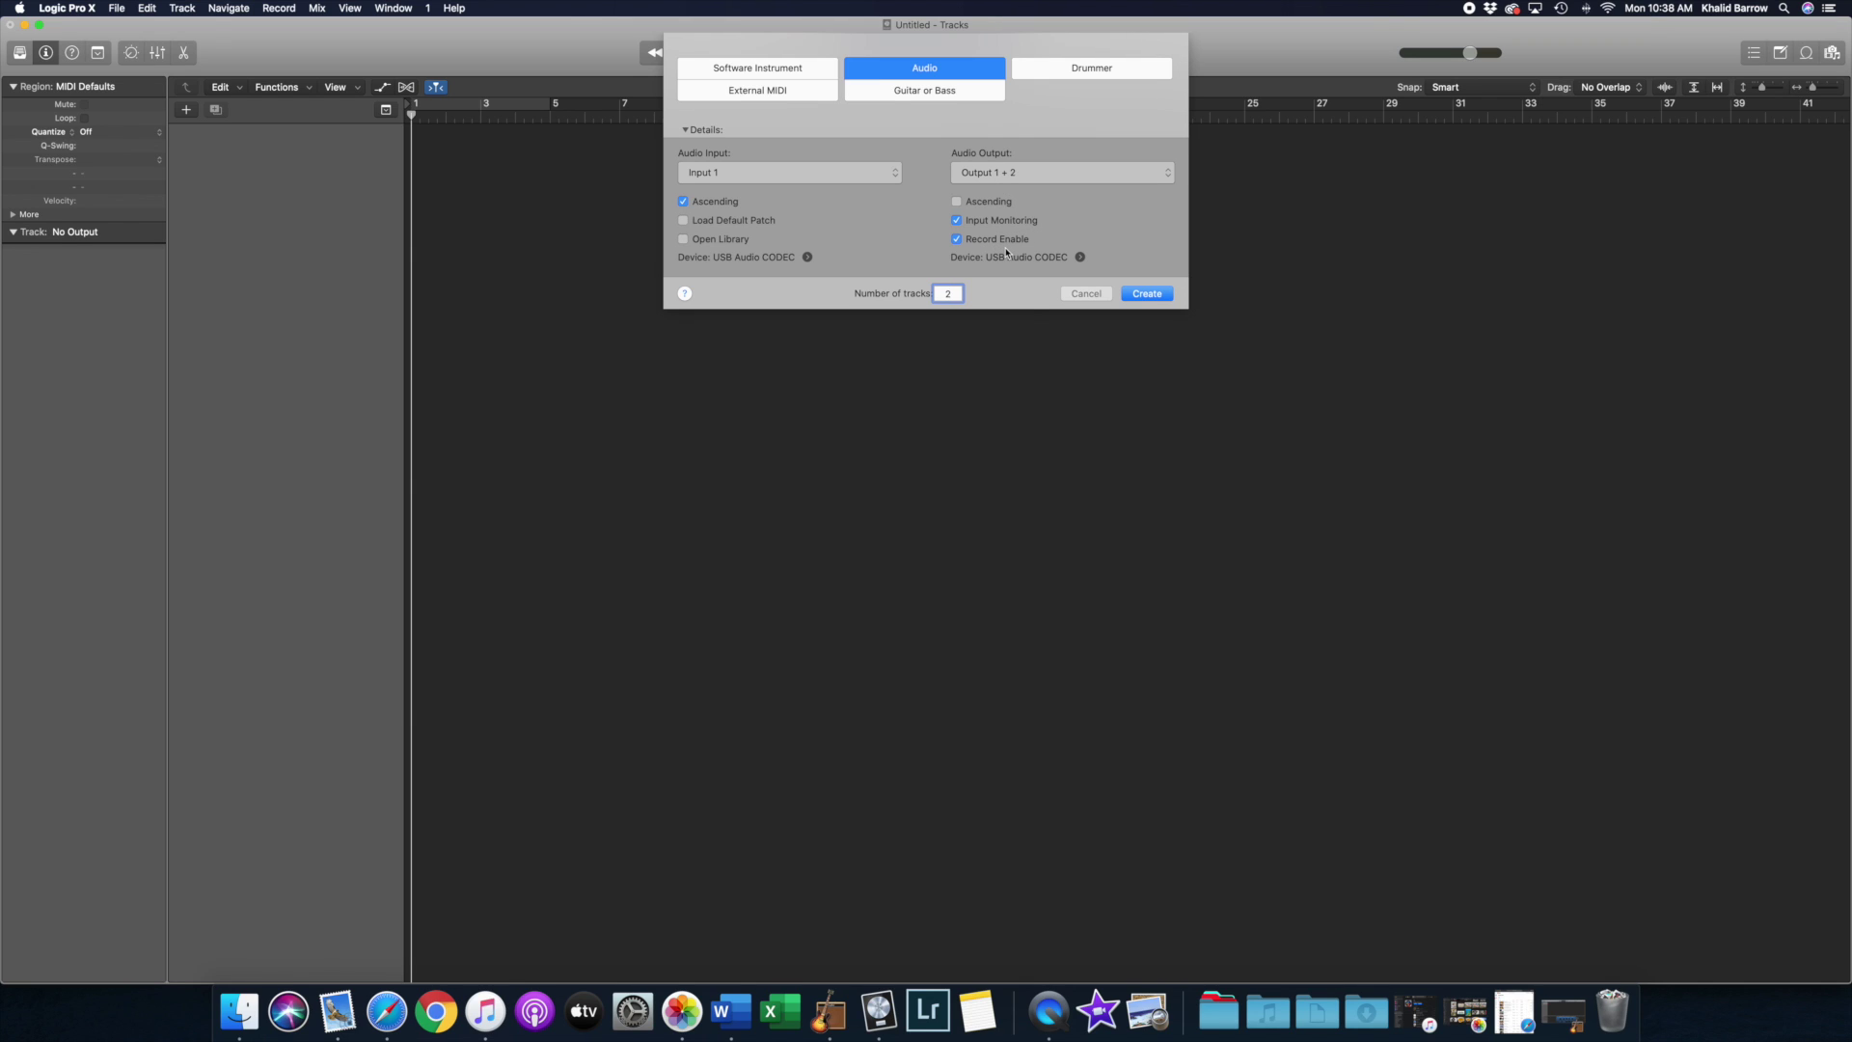
left_click(1160, 296)
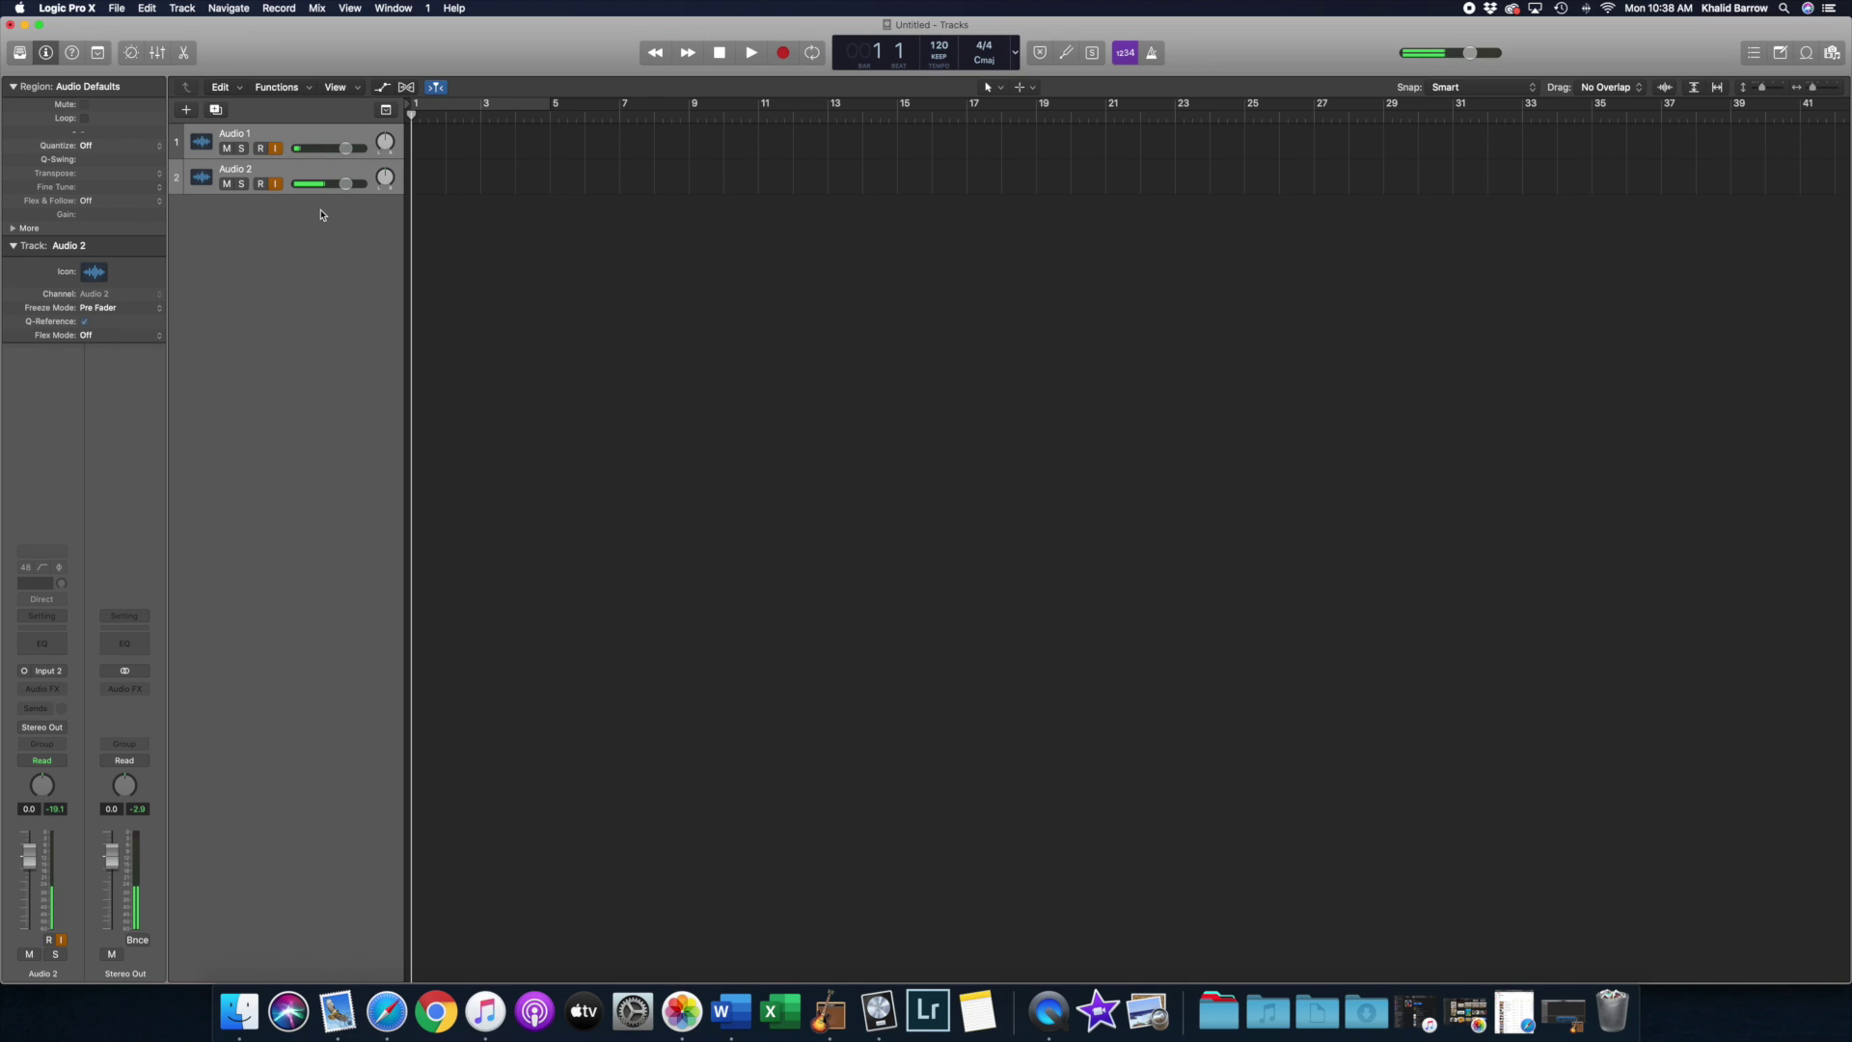
Step: Check which input is assigned to each of the tracks Audio 1 and Audio 2
left_click(229, 141)
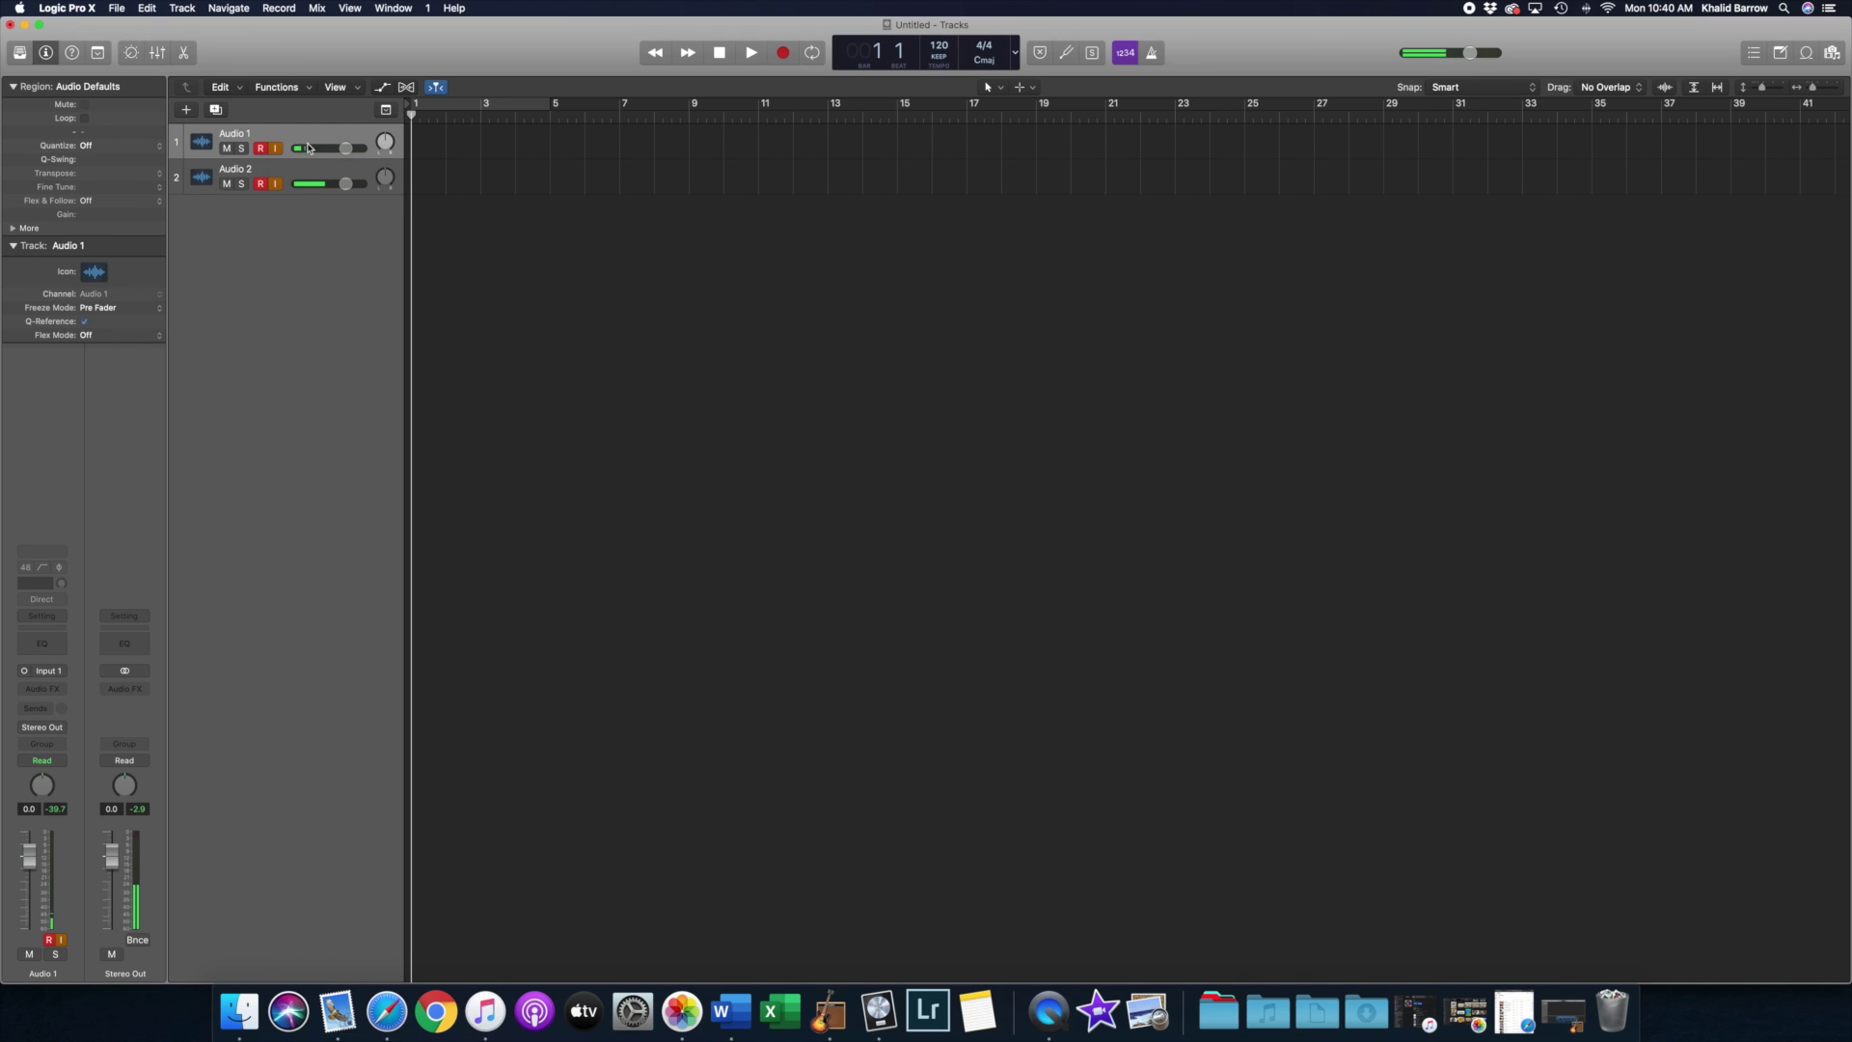
left_click(48, 671)
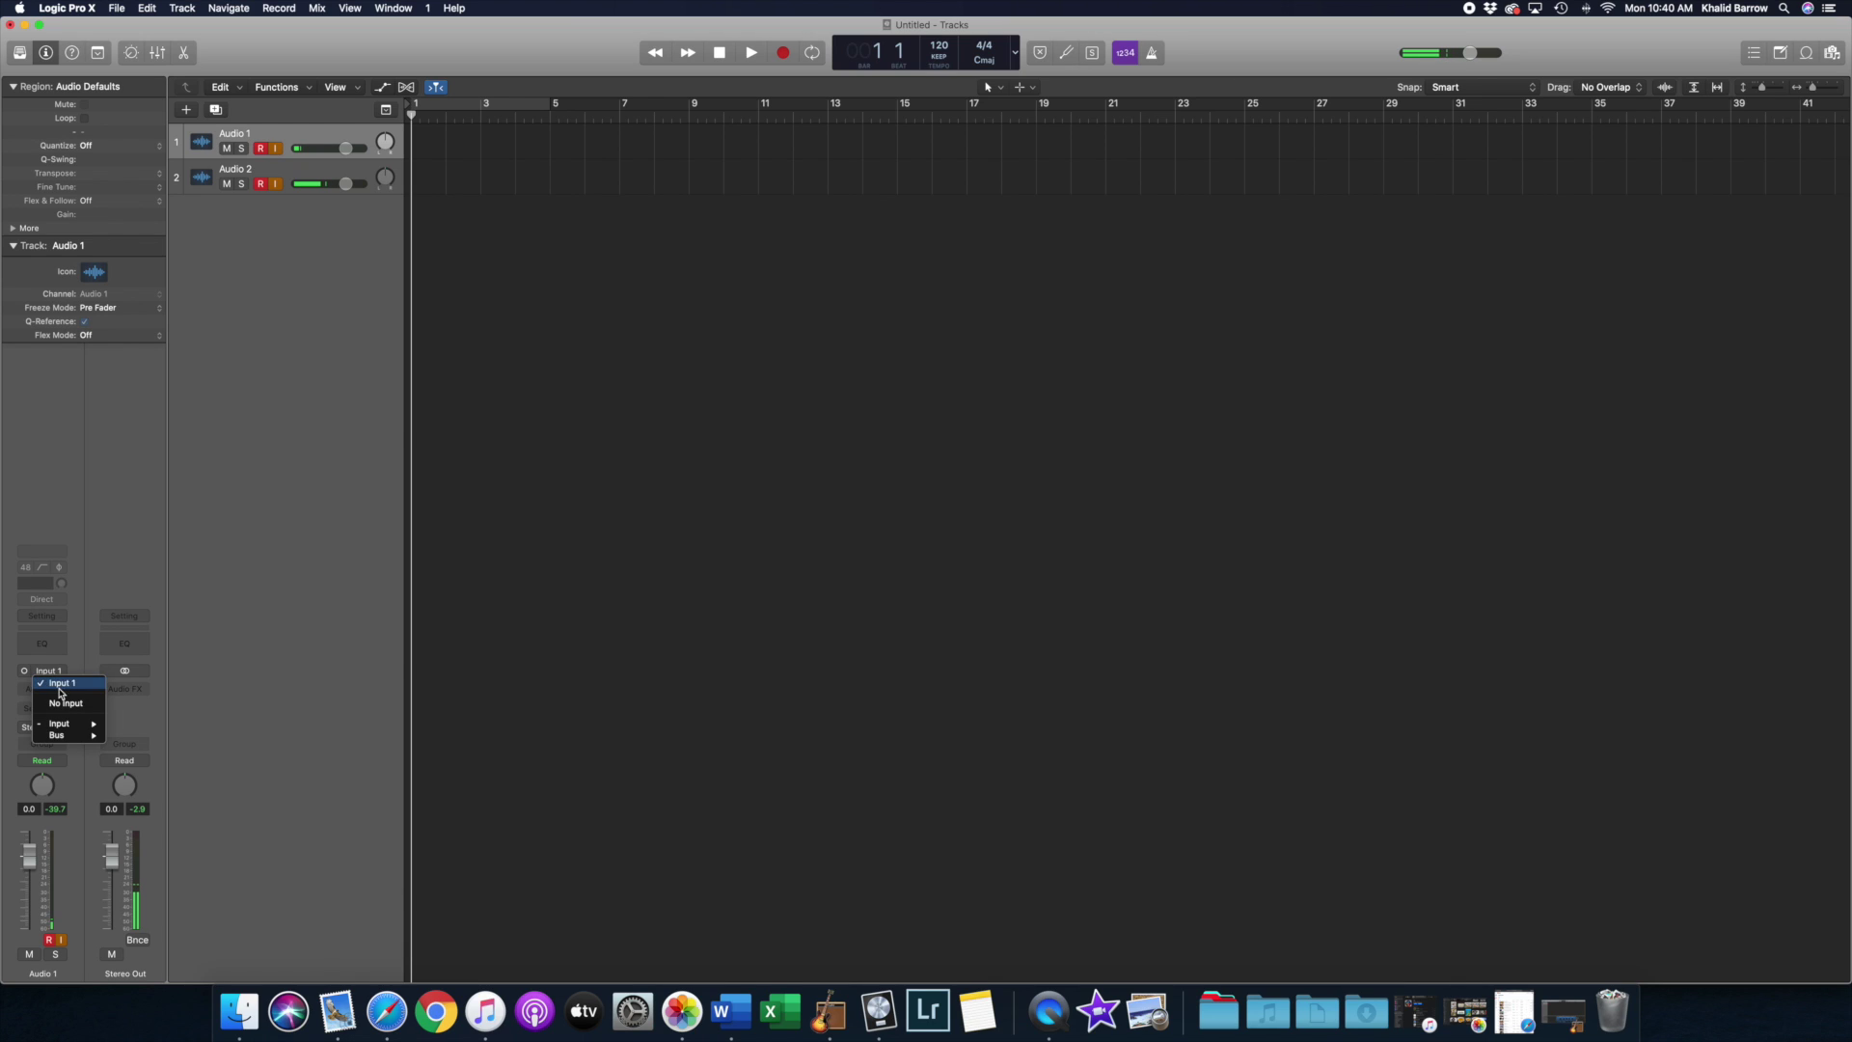
left_click(75, 539)
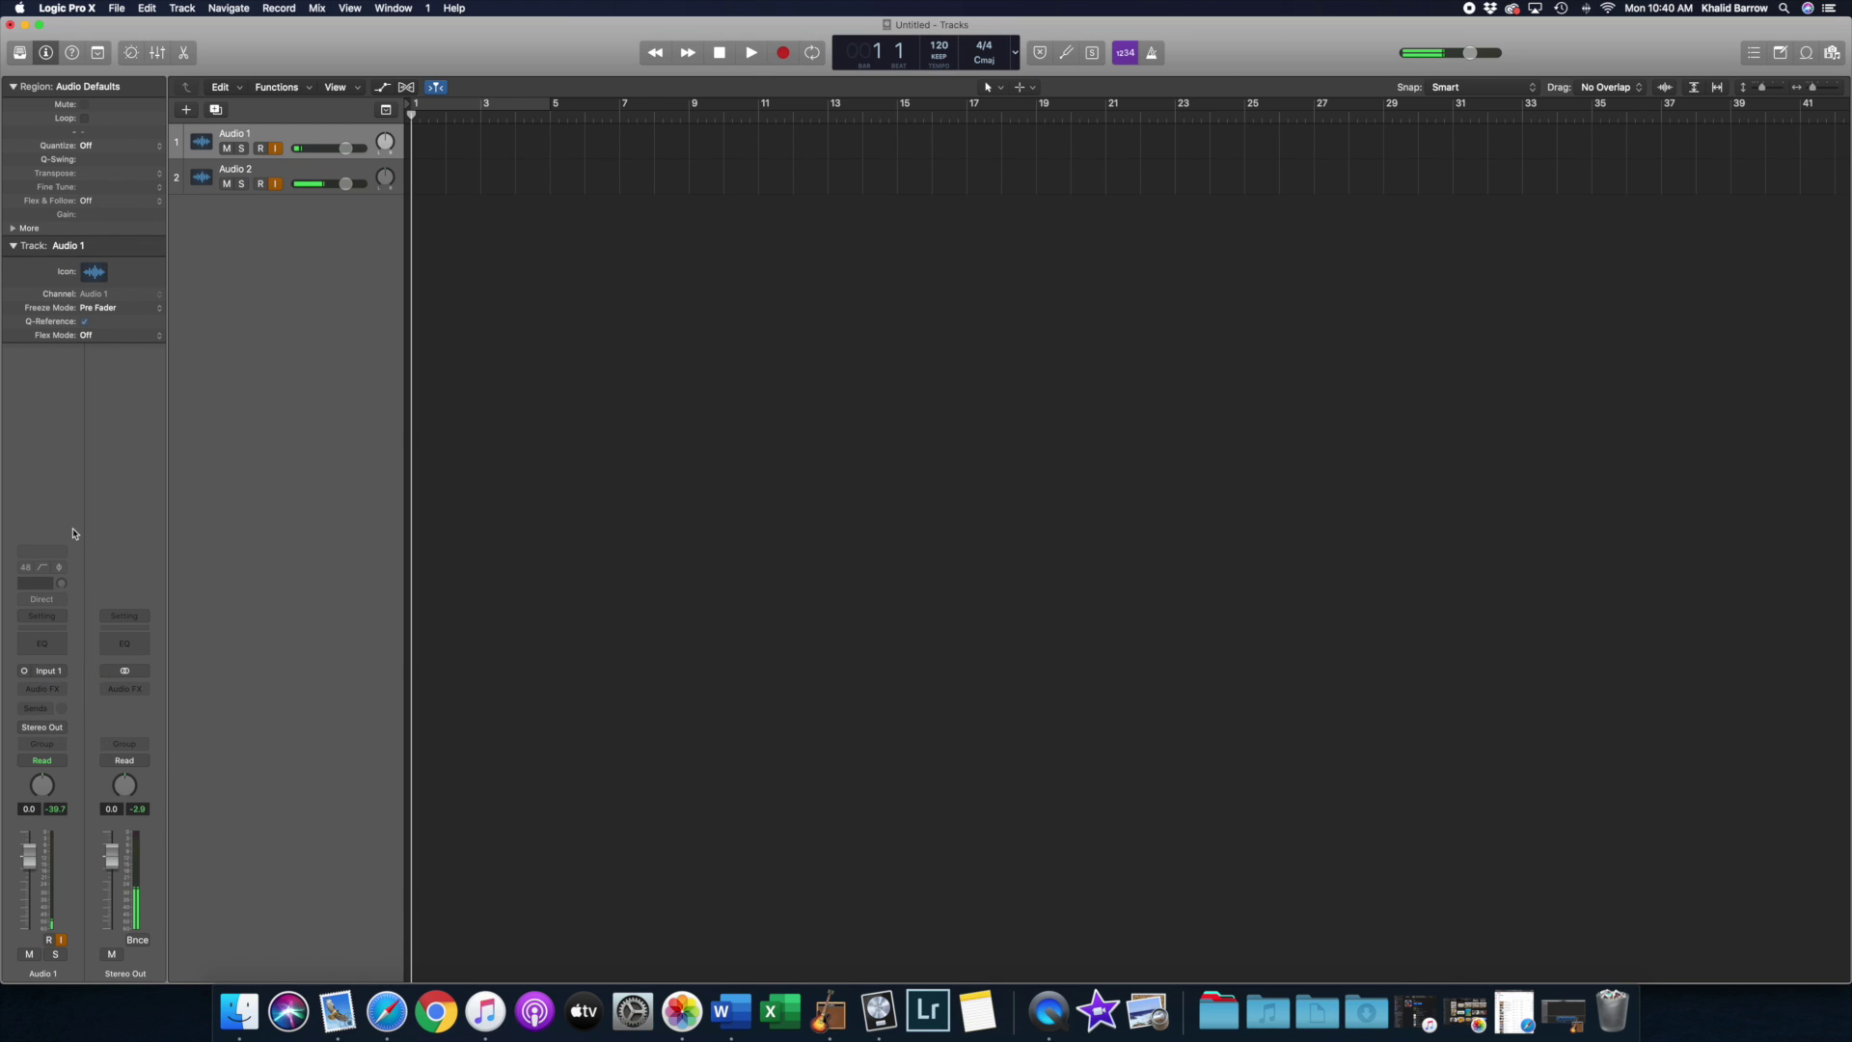
left_click(300, 176)
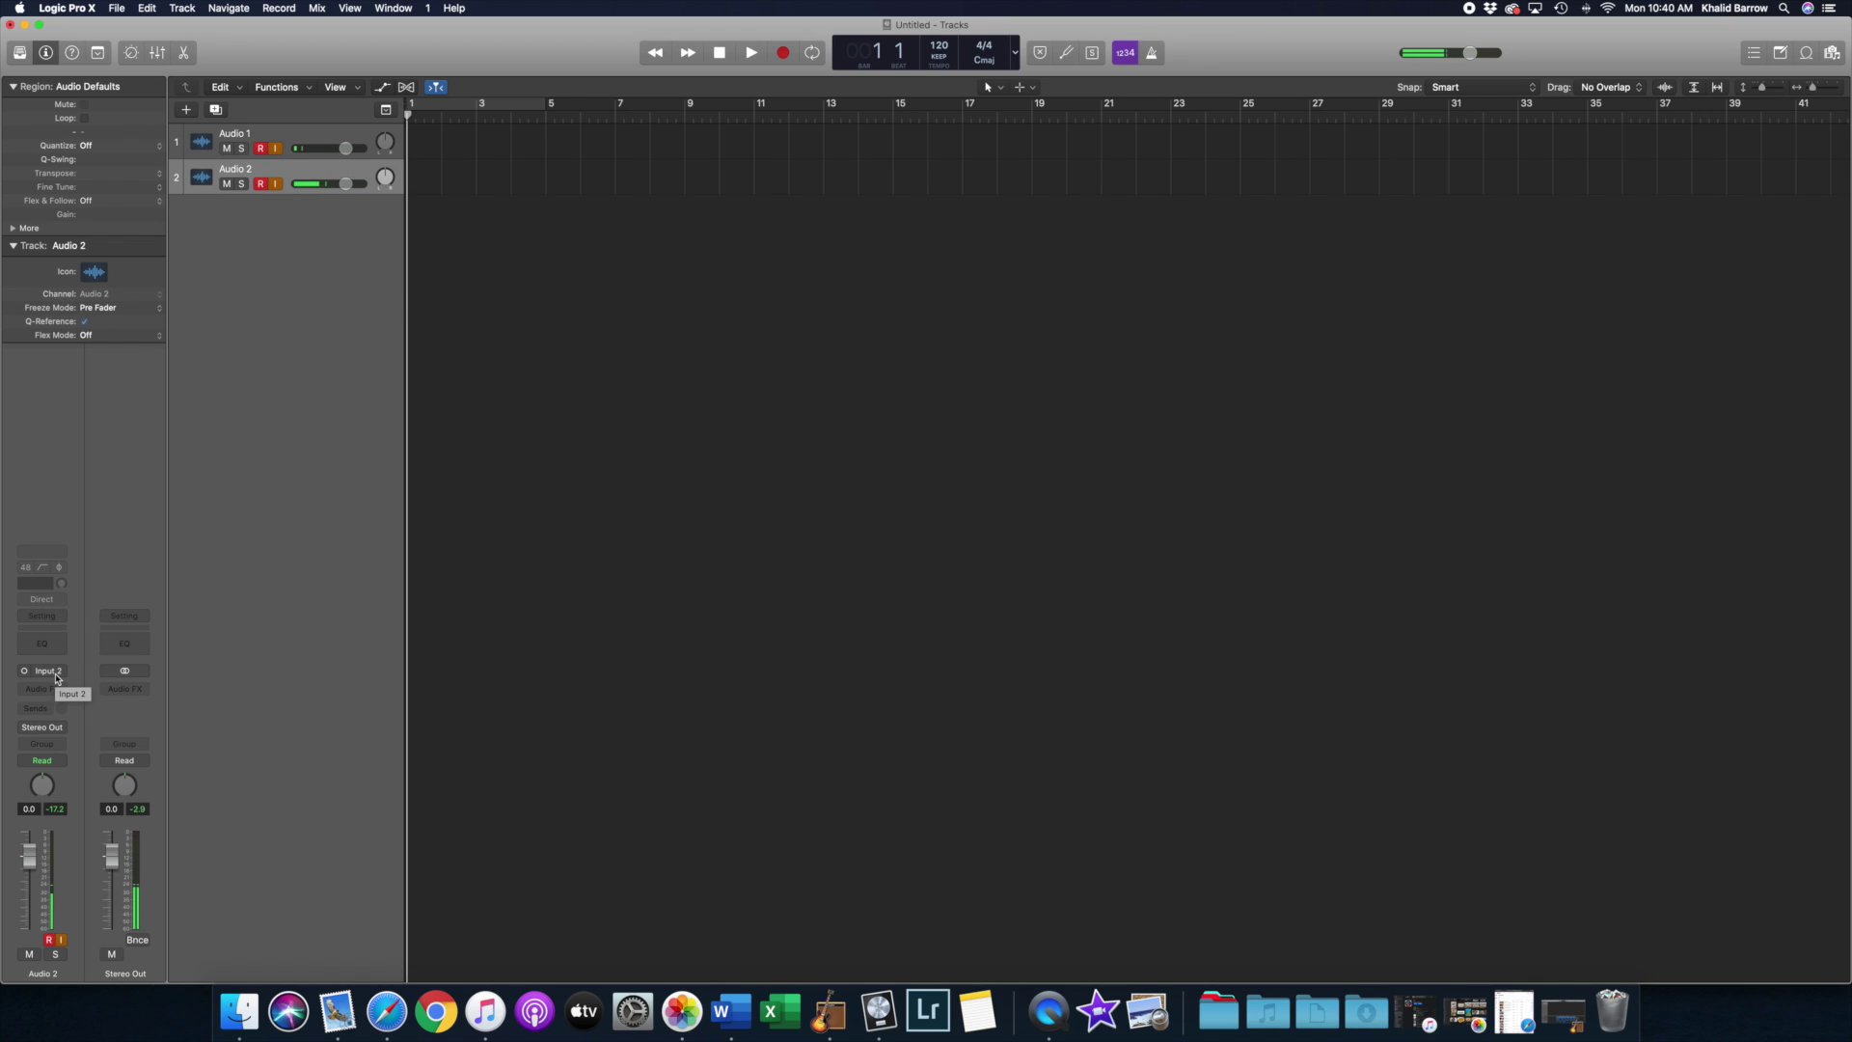
left_click(288, 153)
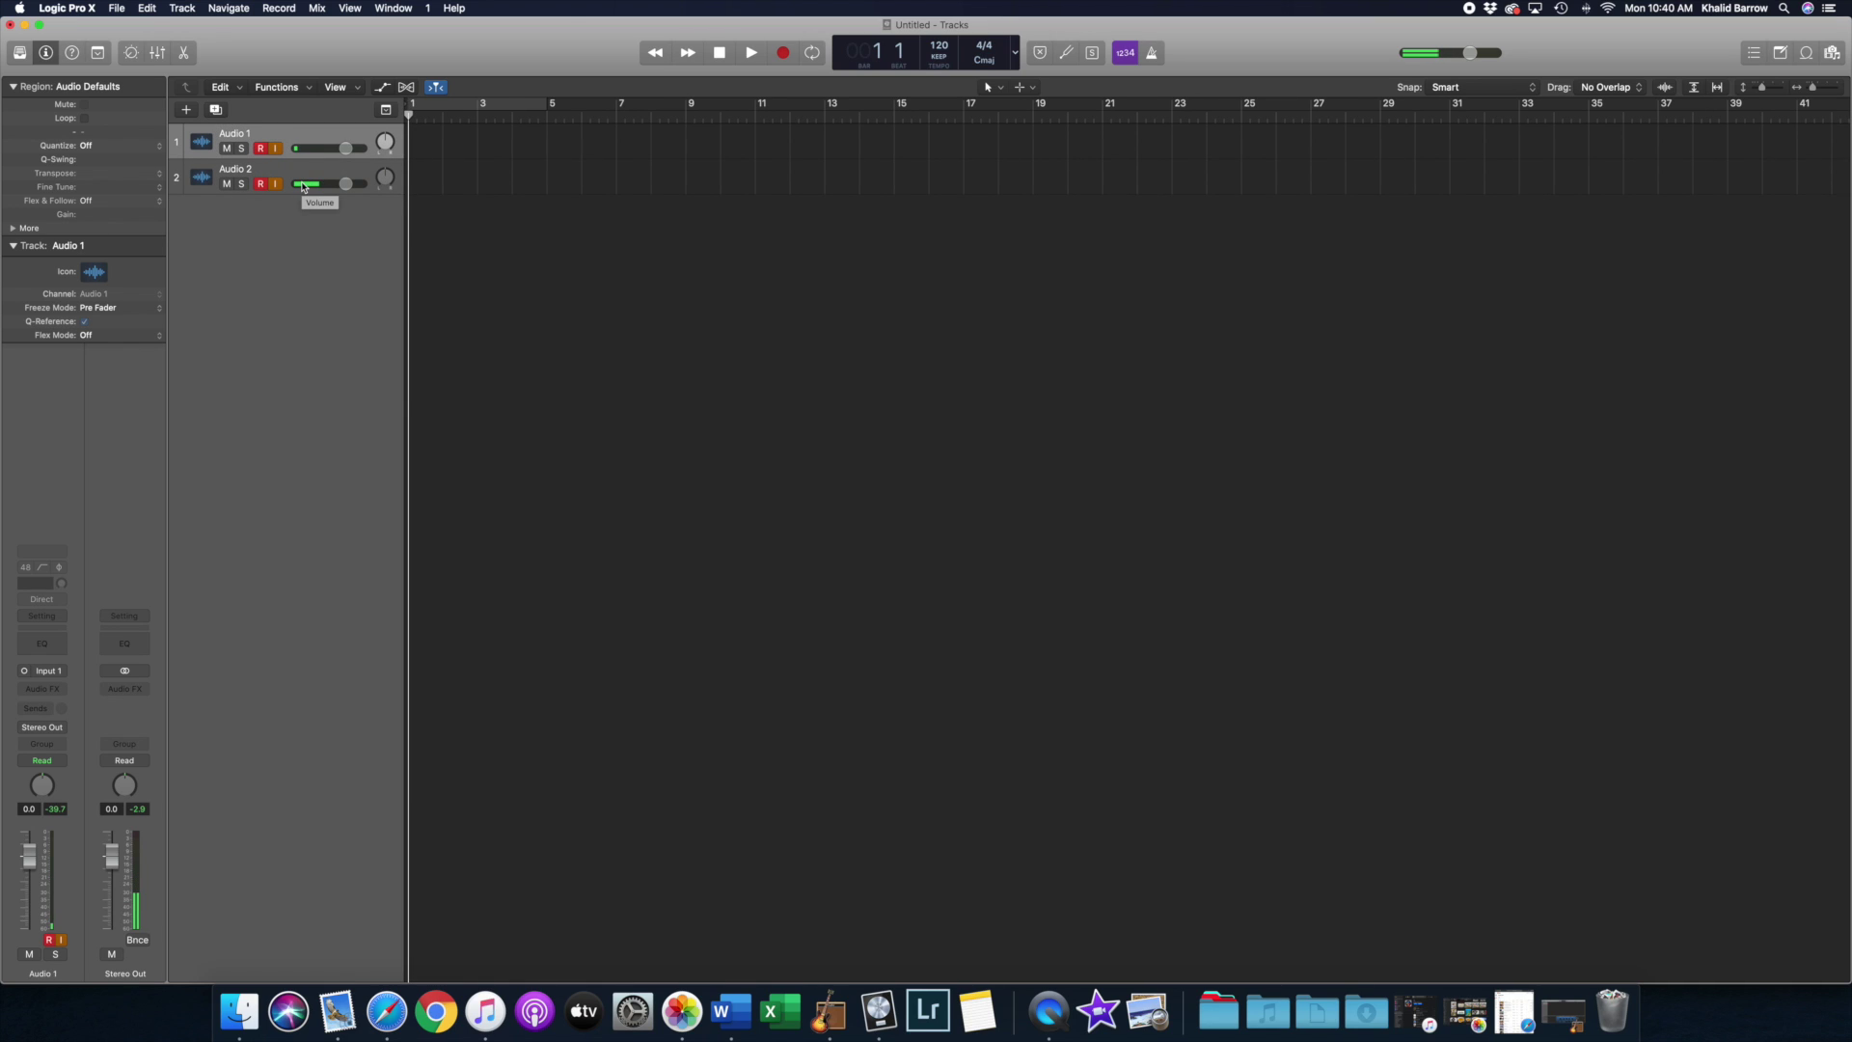
scroll(221, 150, "right", 1)
scroll(221, 149, "left", 1)
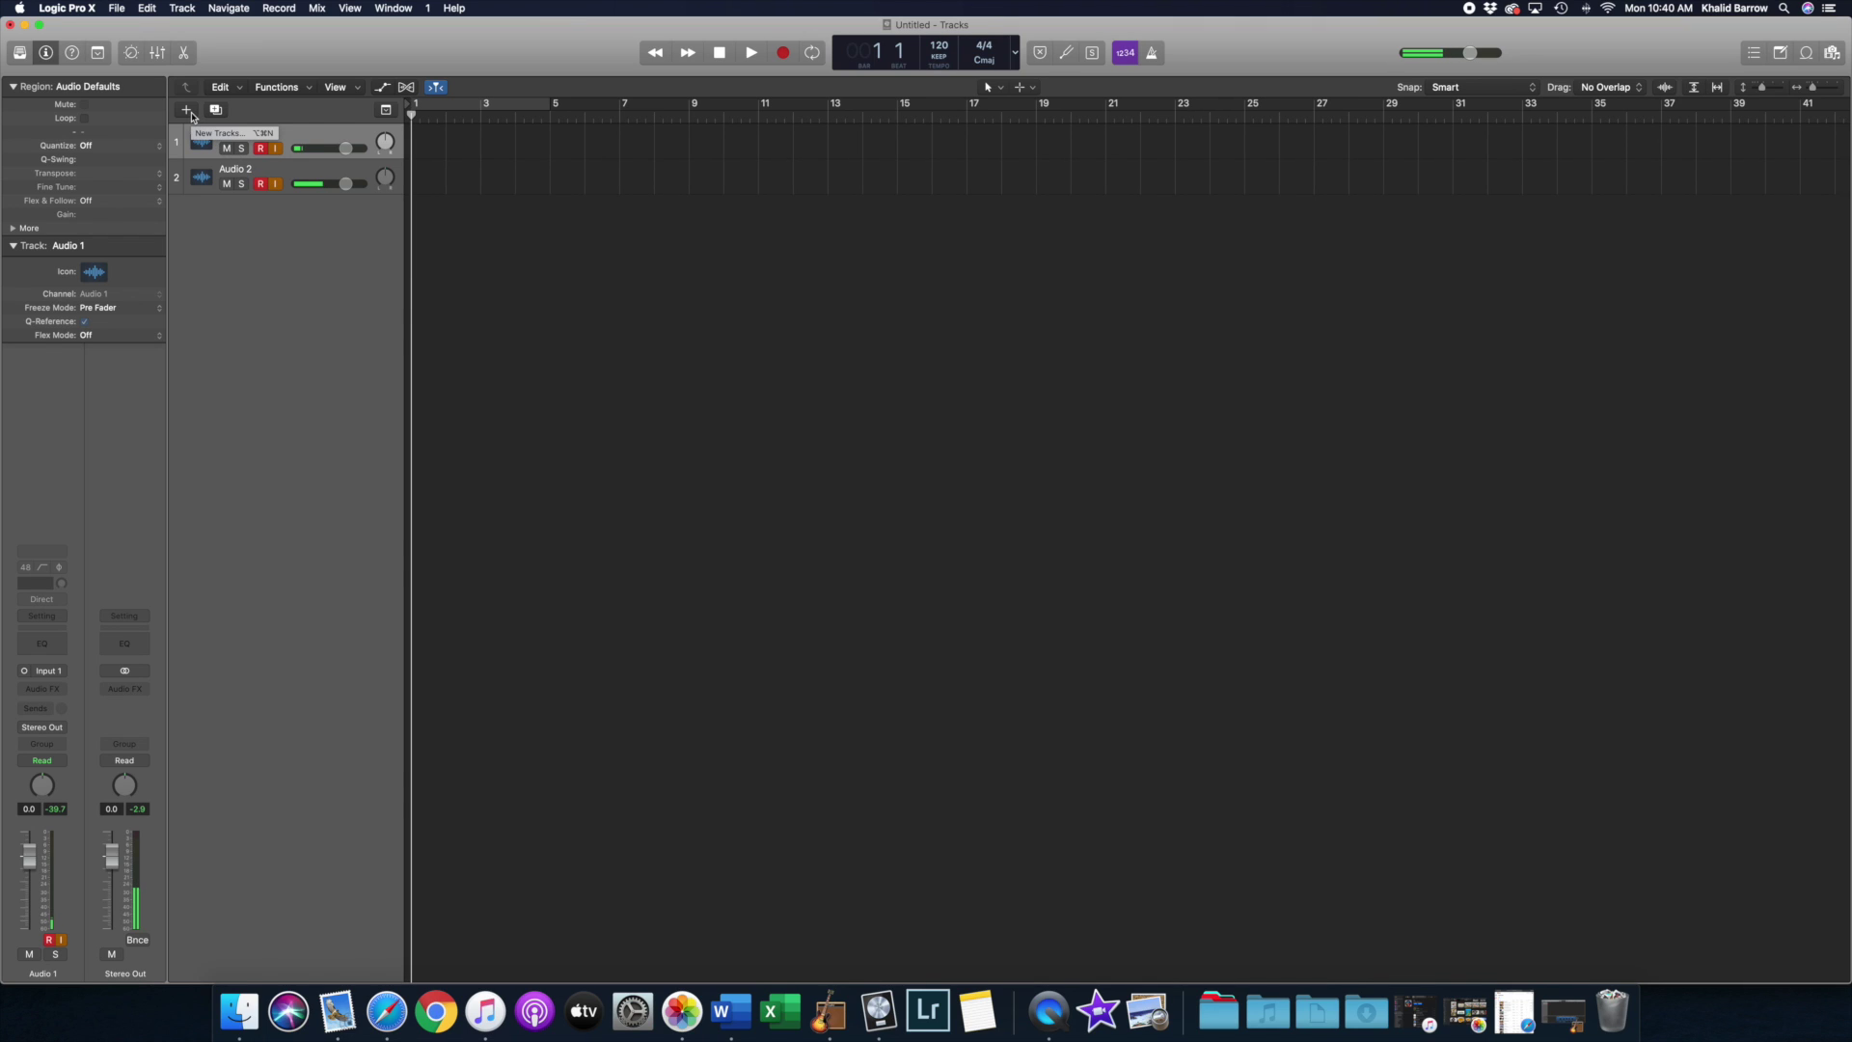
Step: Add one audio track using Input 1 + 2 and move it below Audio 2
left_click(189, 111)
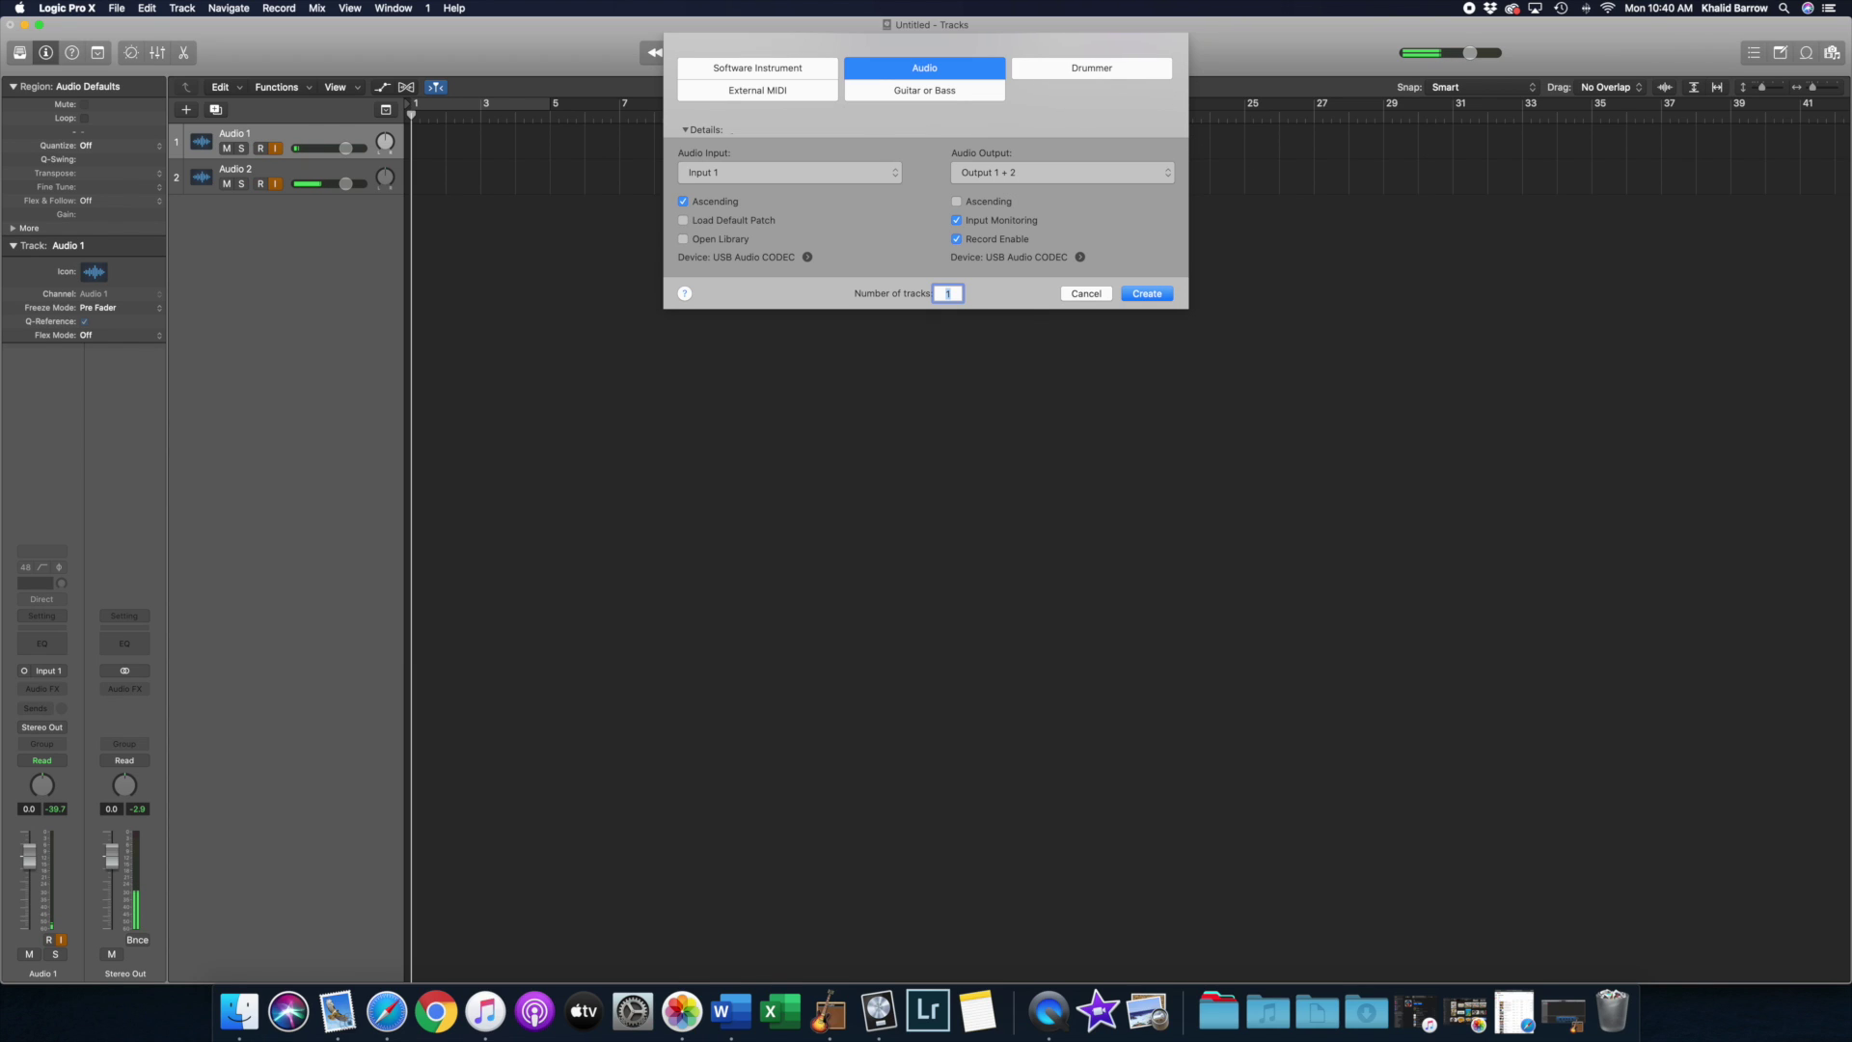
left_click(745, 178)
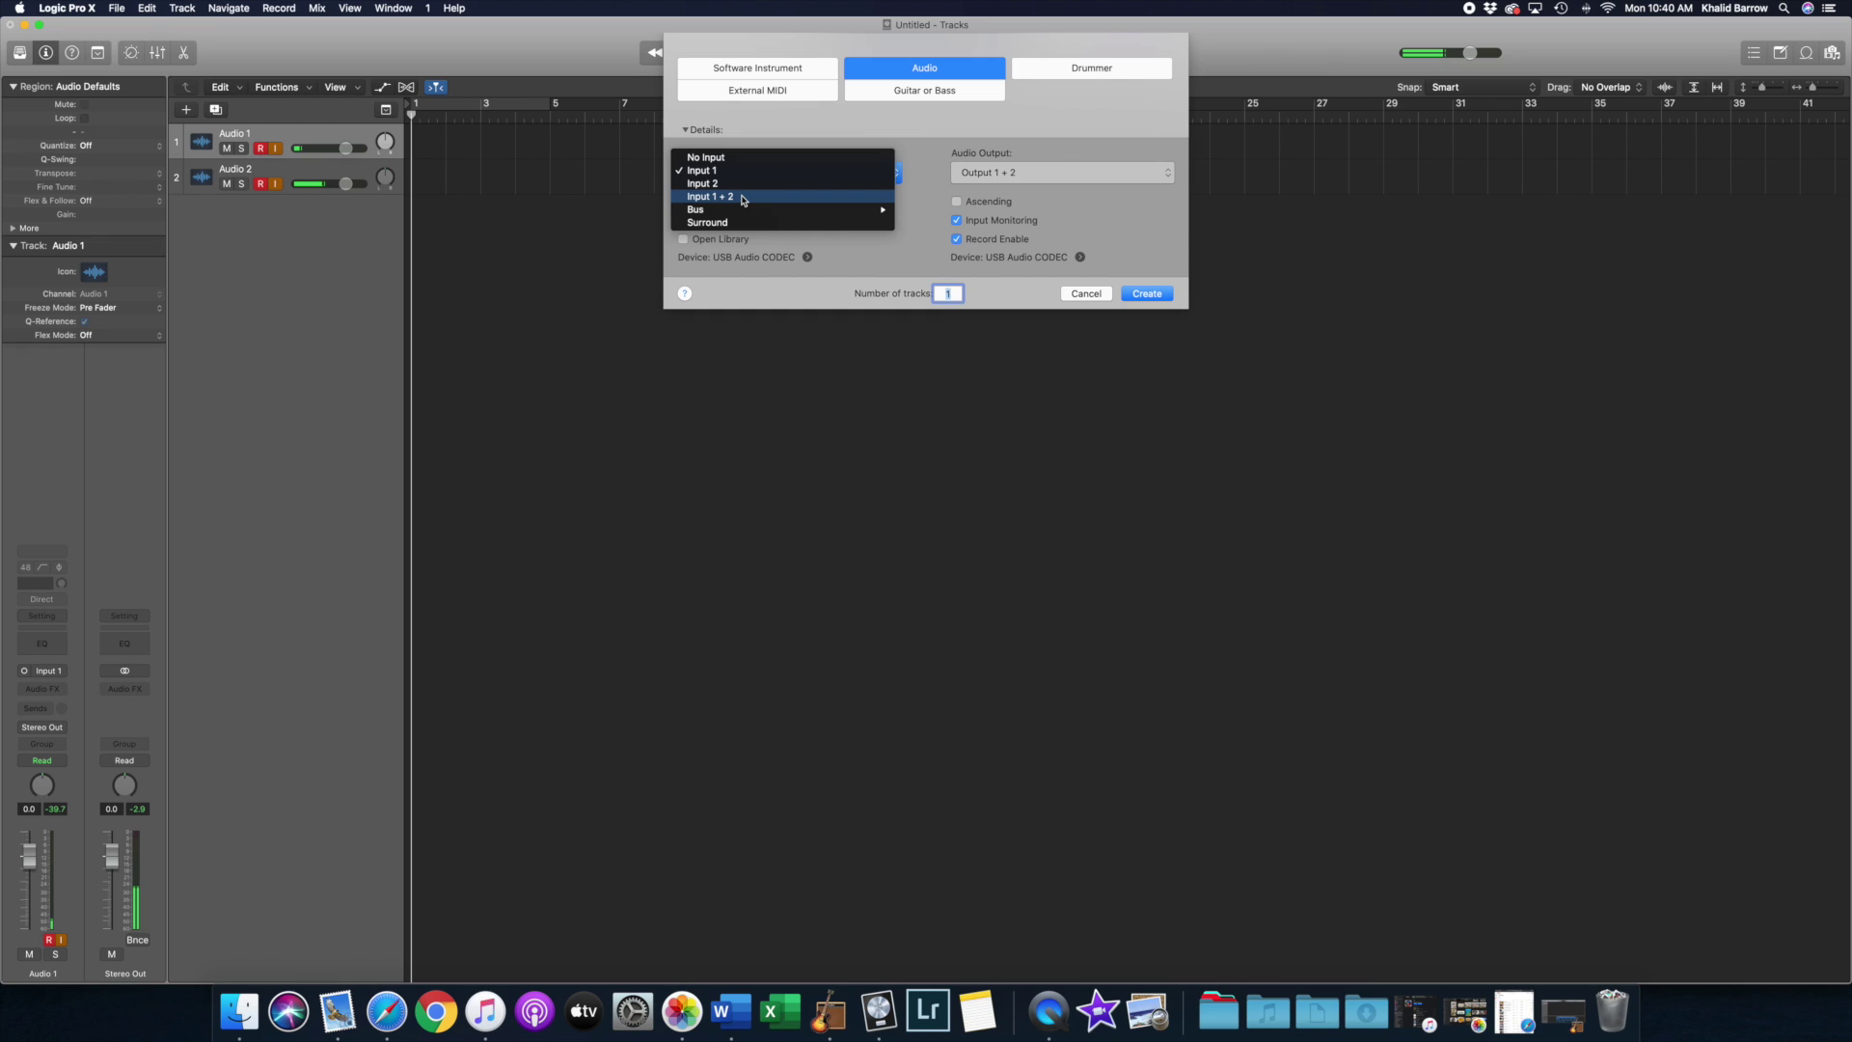
left_click(743, 197)
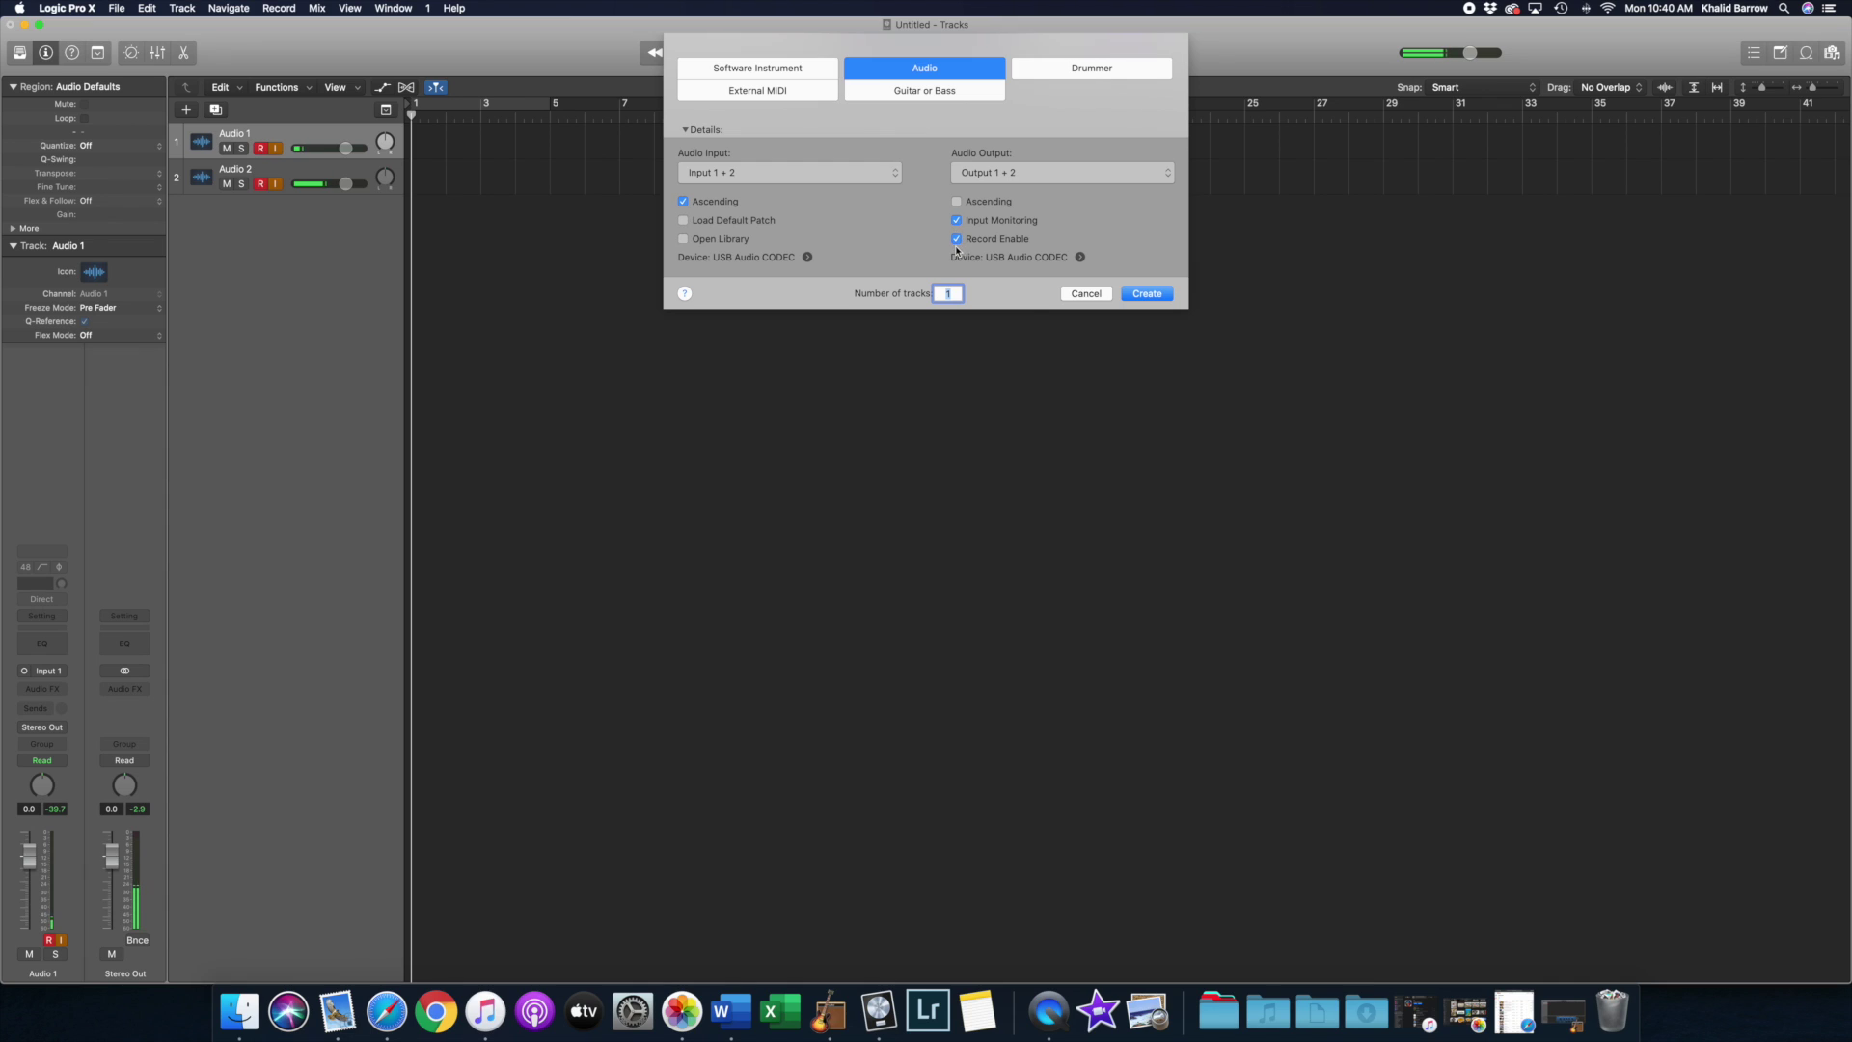
left_click(1144, 296)
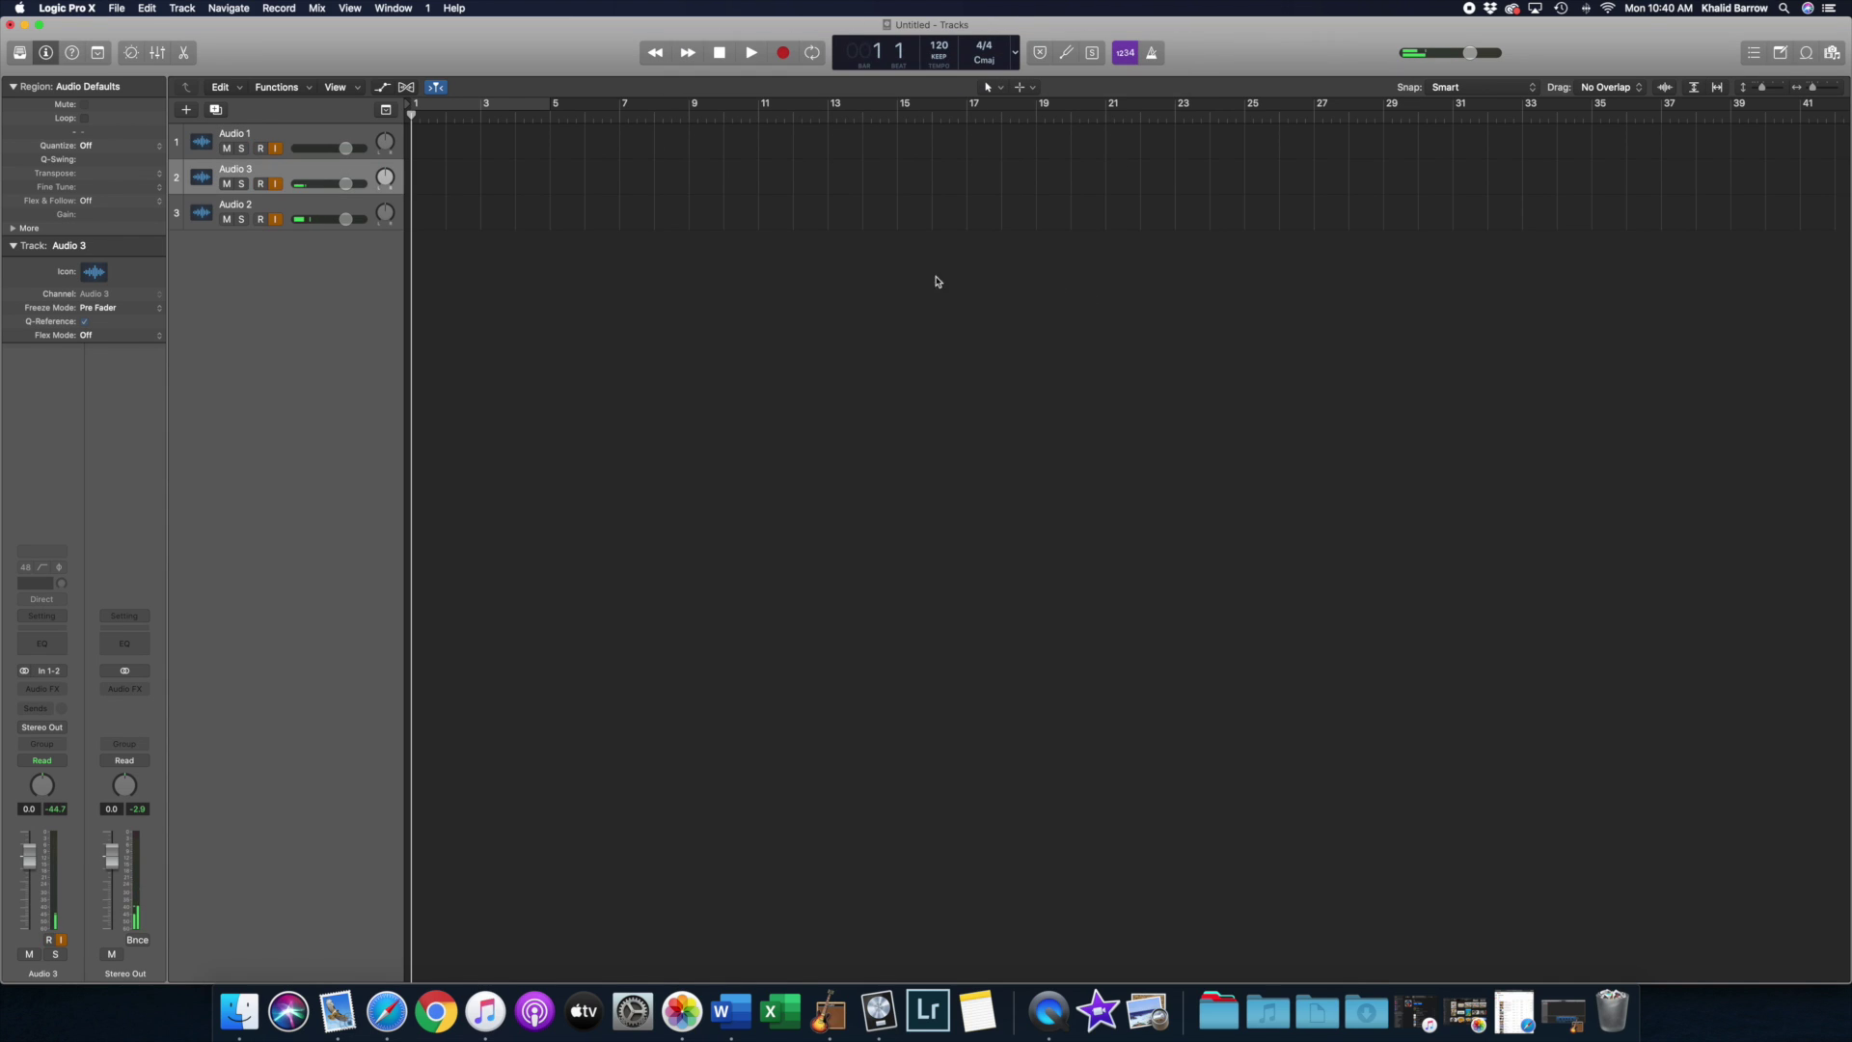
left_click_drag(304, 185, 300, 227)
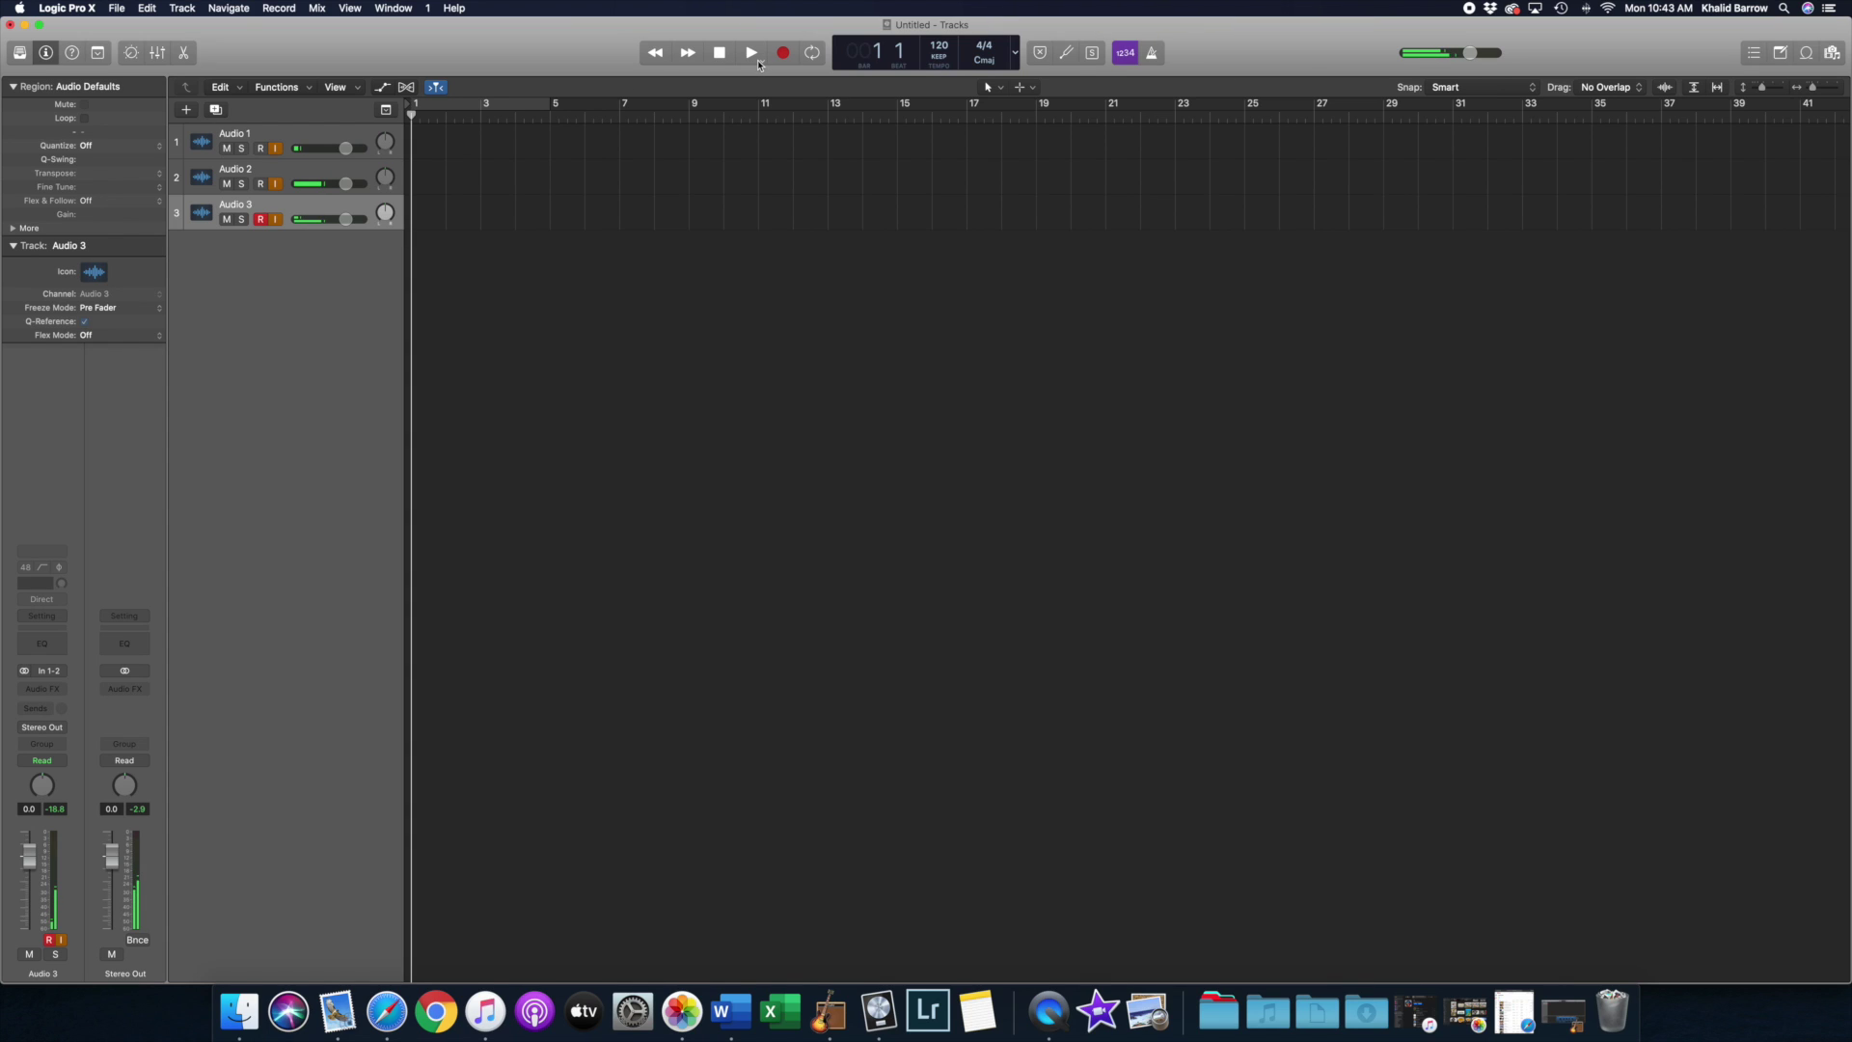
Step: Record-enable Audio 1 and Audio 2 and record both simultaneously from bar 1 to about bar 23
left_click(261, 151)
left_click(261, 183)
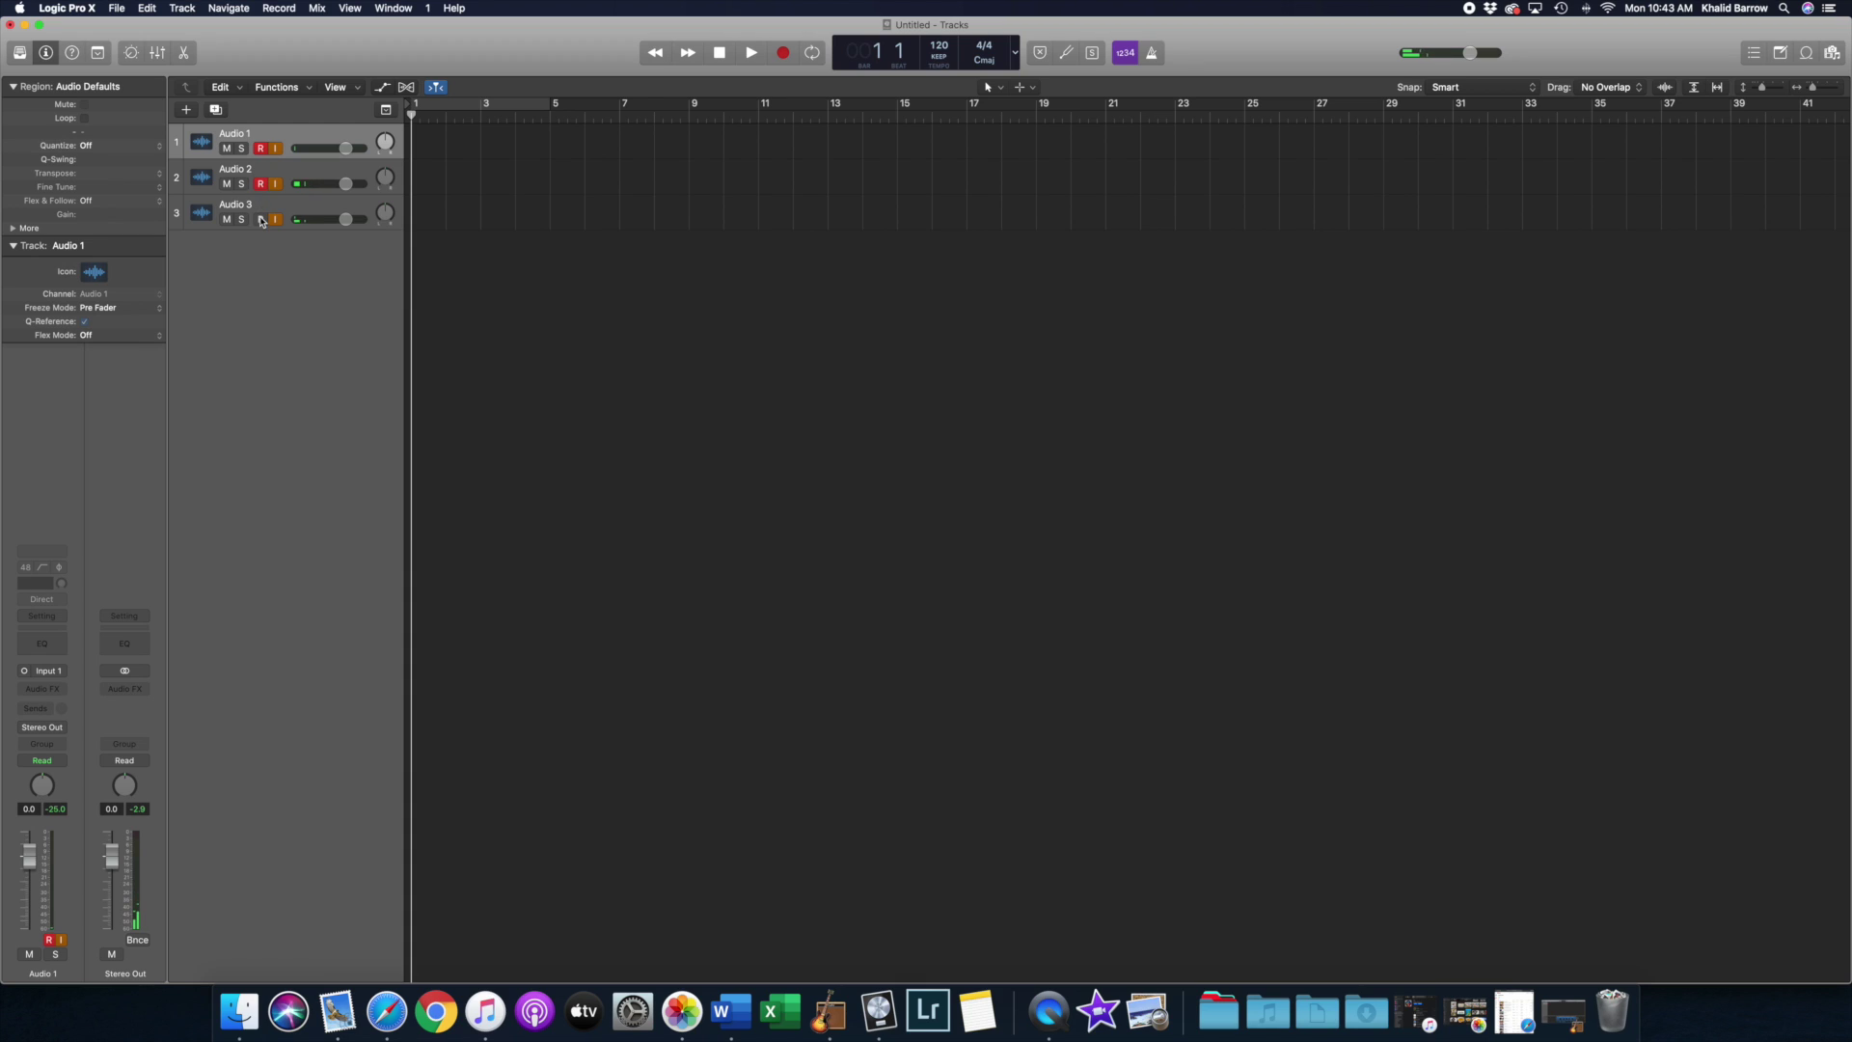
left_click(260, 220)
left_click(259, 155)
left_click(260, 184)
left_click(259, 151)
left_click(260, 183)
left_click_drag(260, 148, 260, 183)
left_click(783, 53)
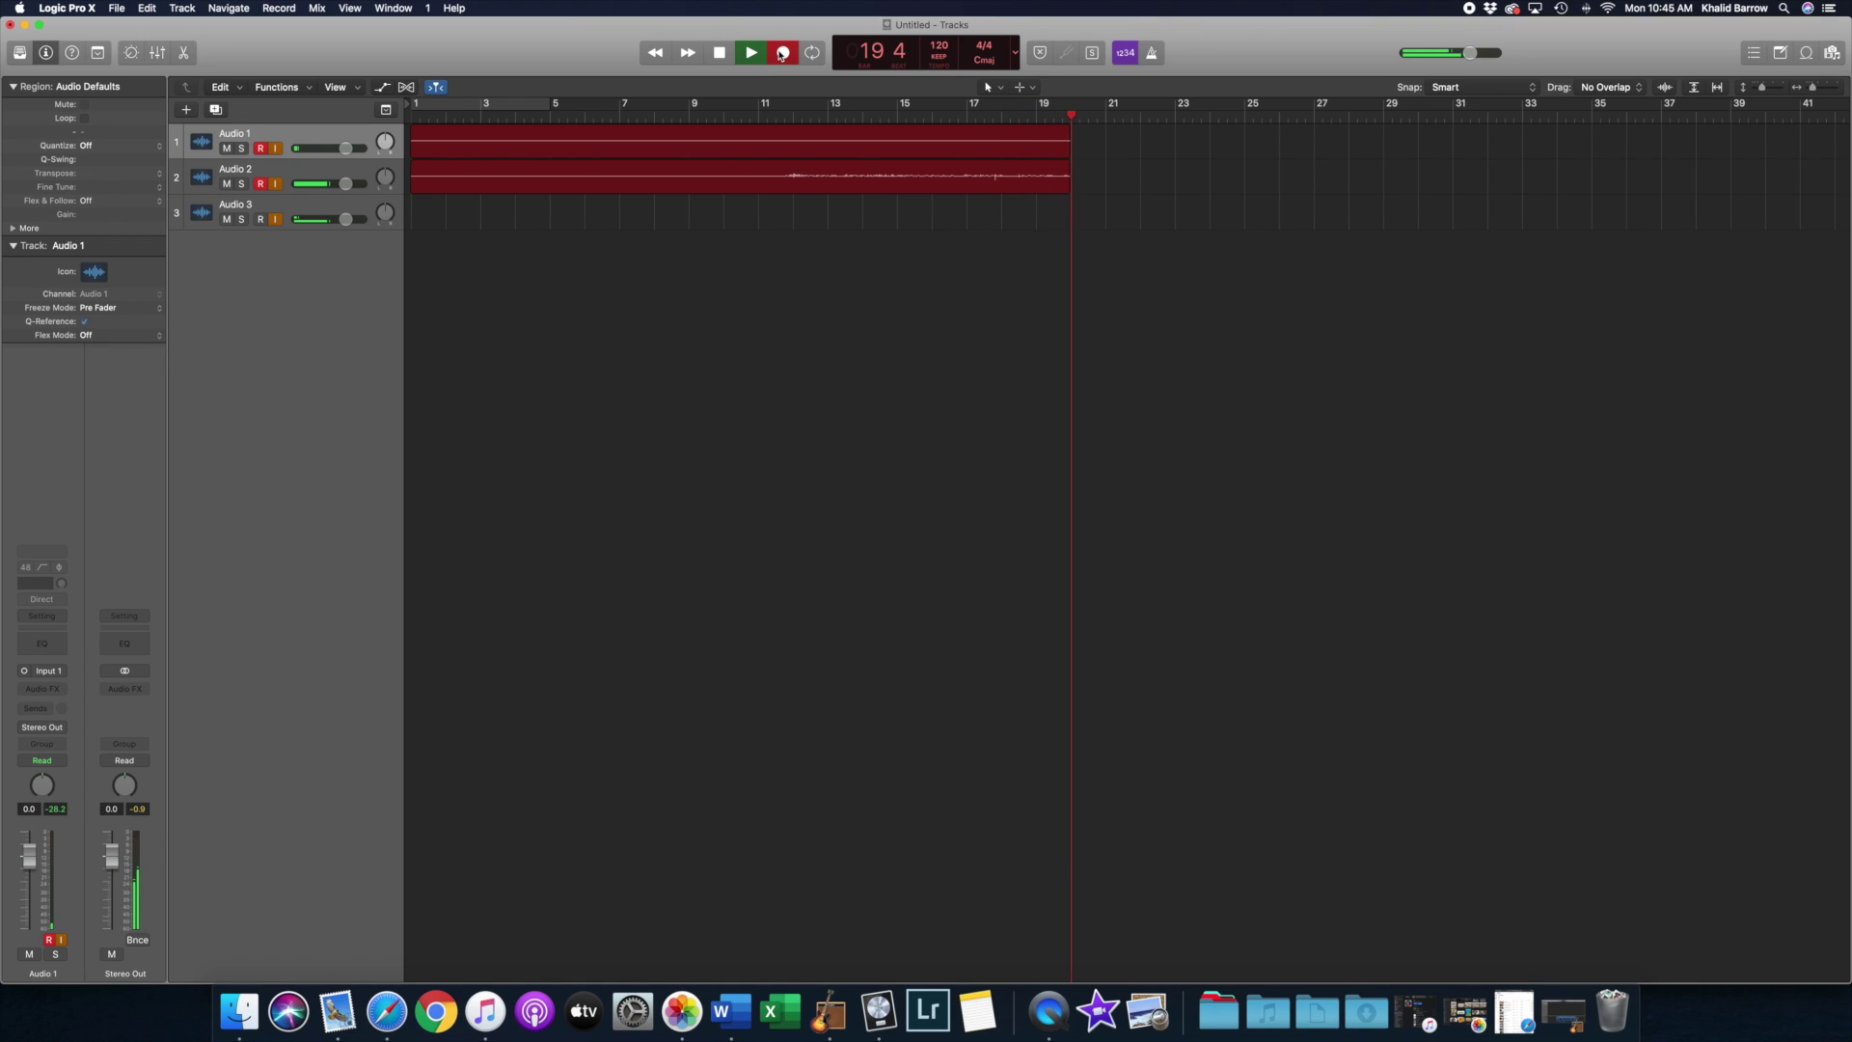
key("space")
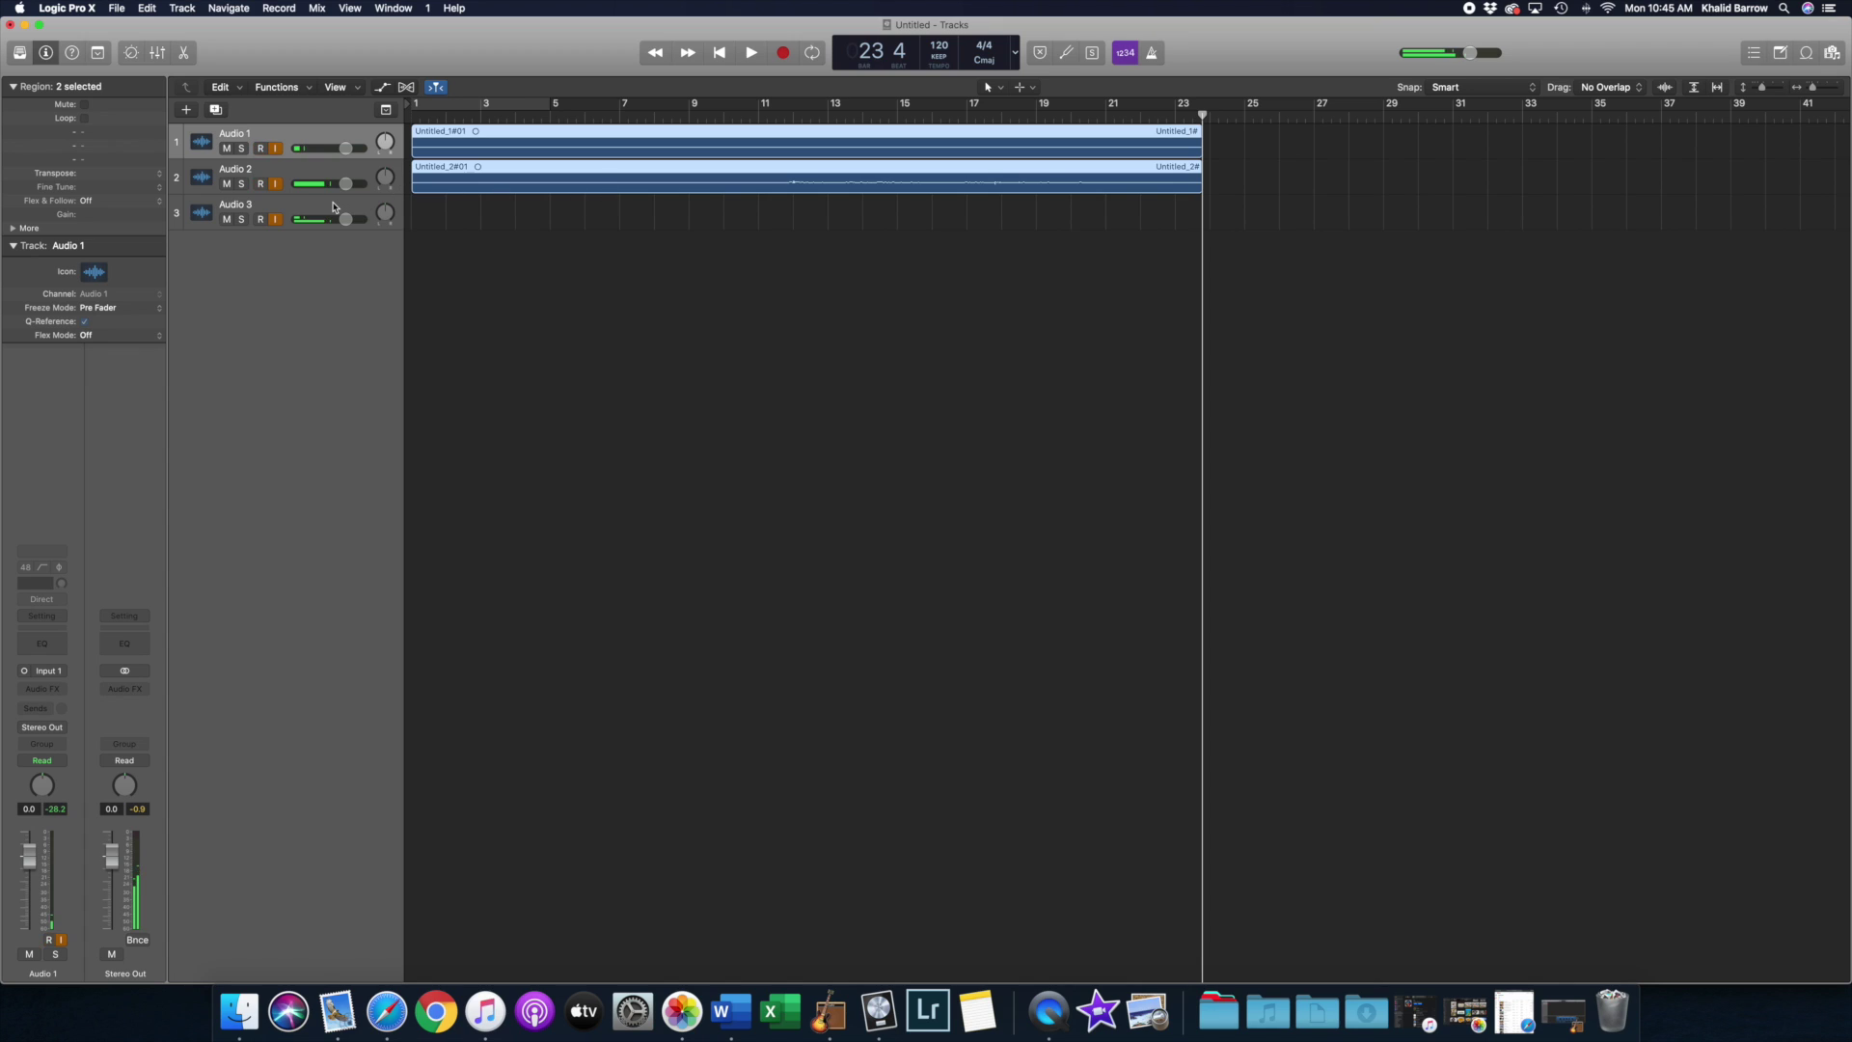
Step: Switch record-enable between the mono tracks and the stereo Audio 3 track, ending with Audio 3 armed
left_click(335, 208)
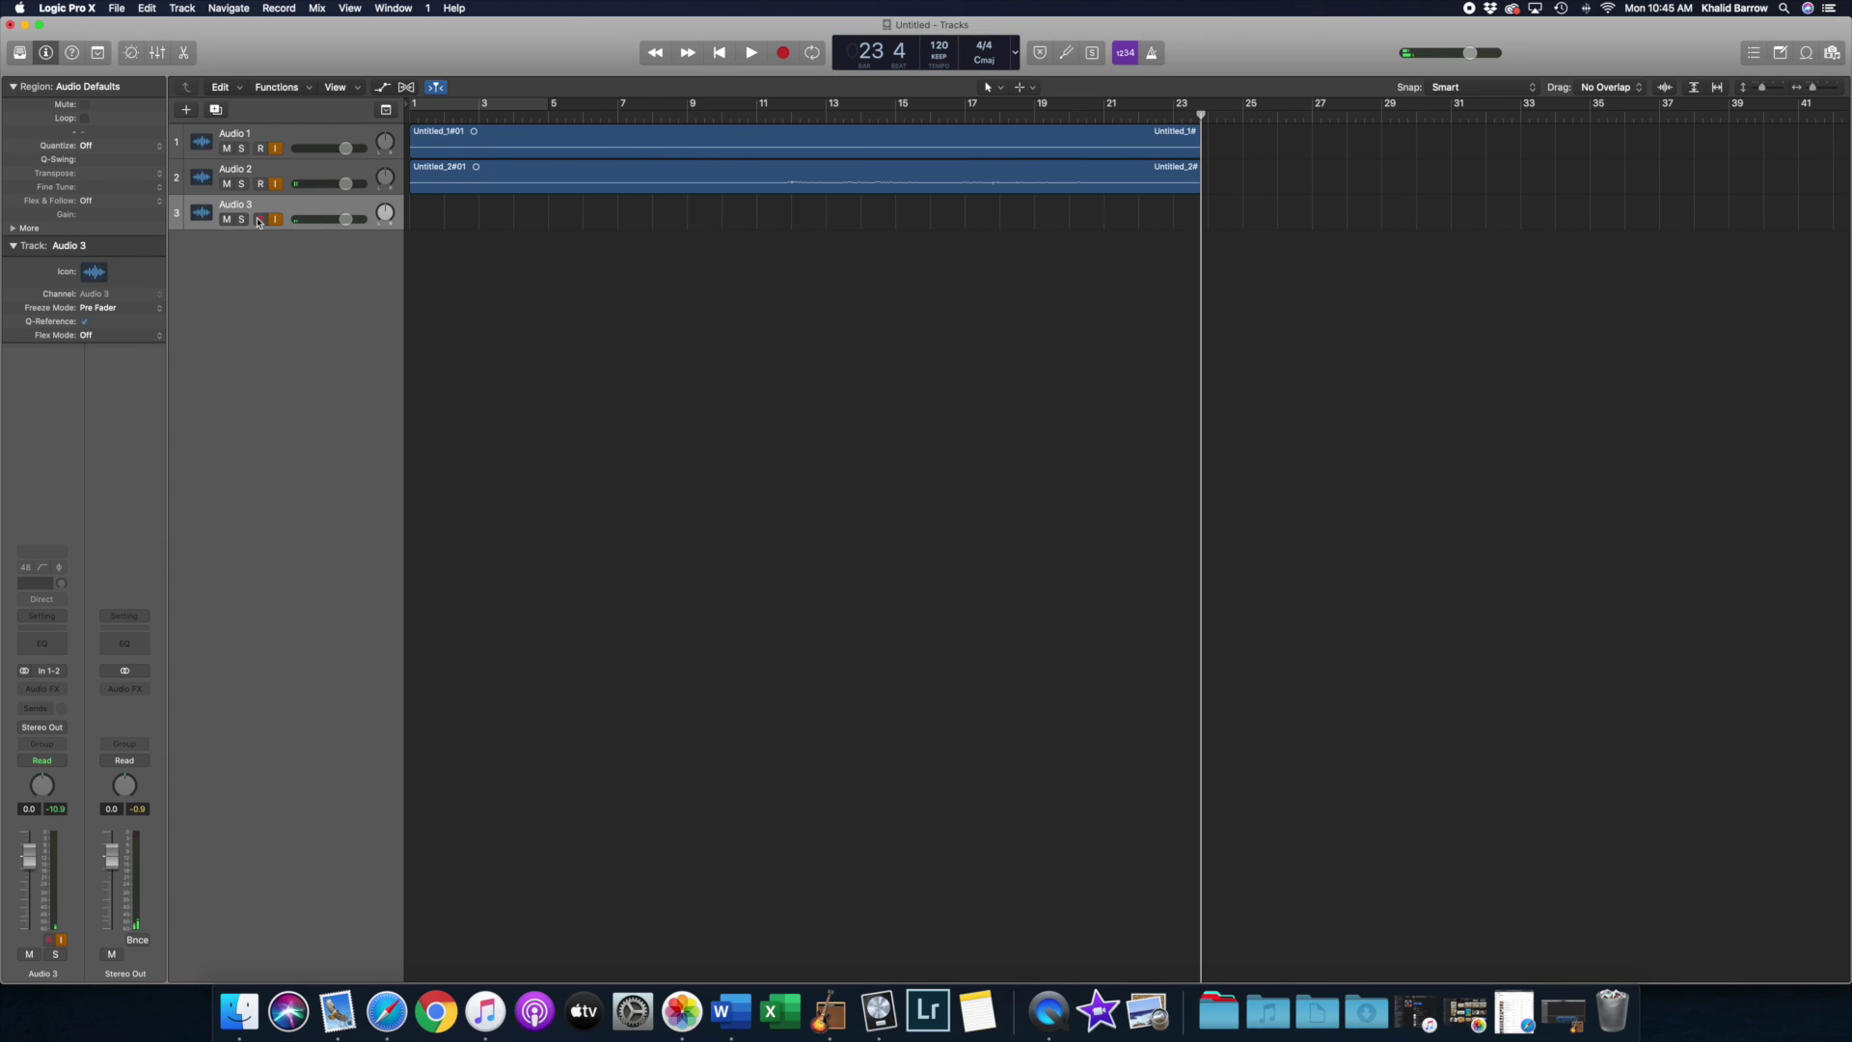
left_click(262, 184)
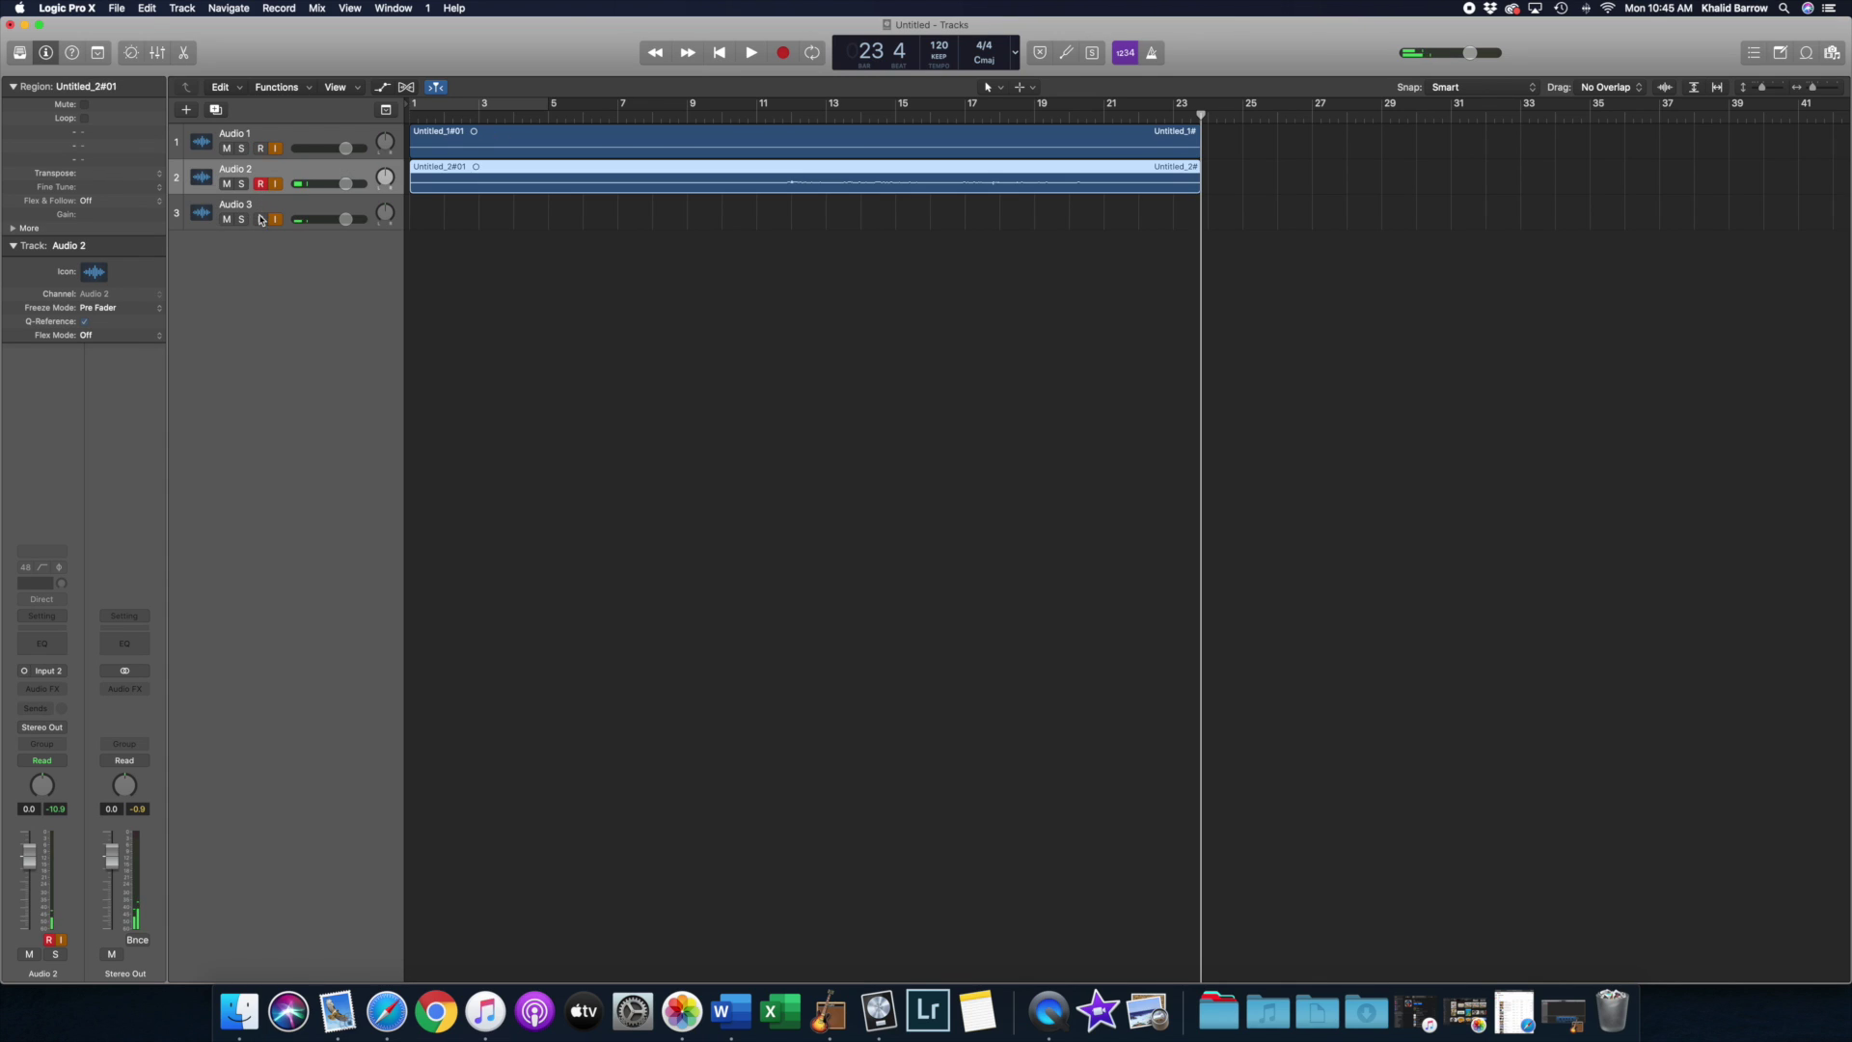
left_click(261, 220)
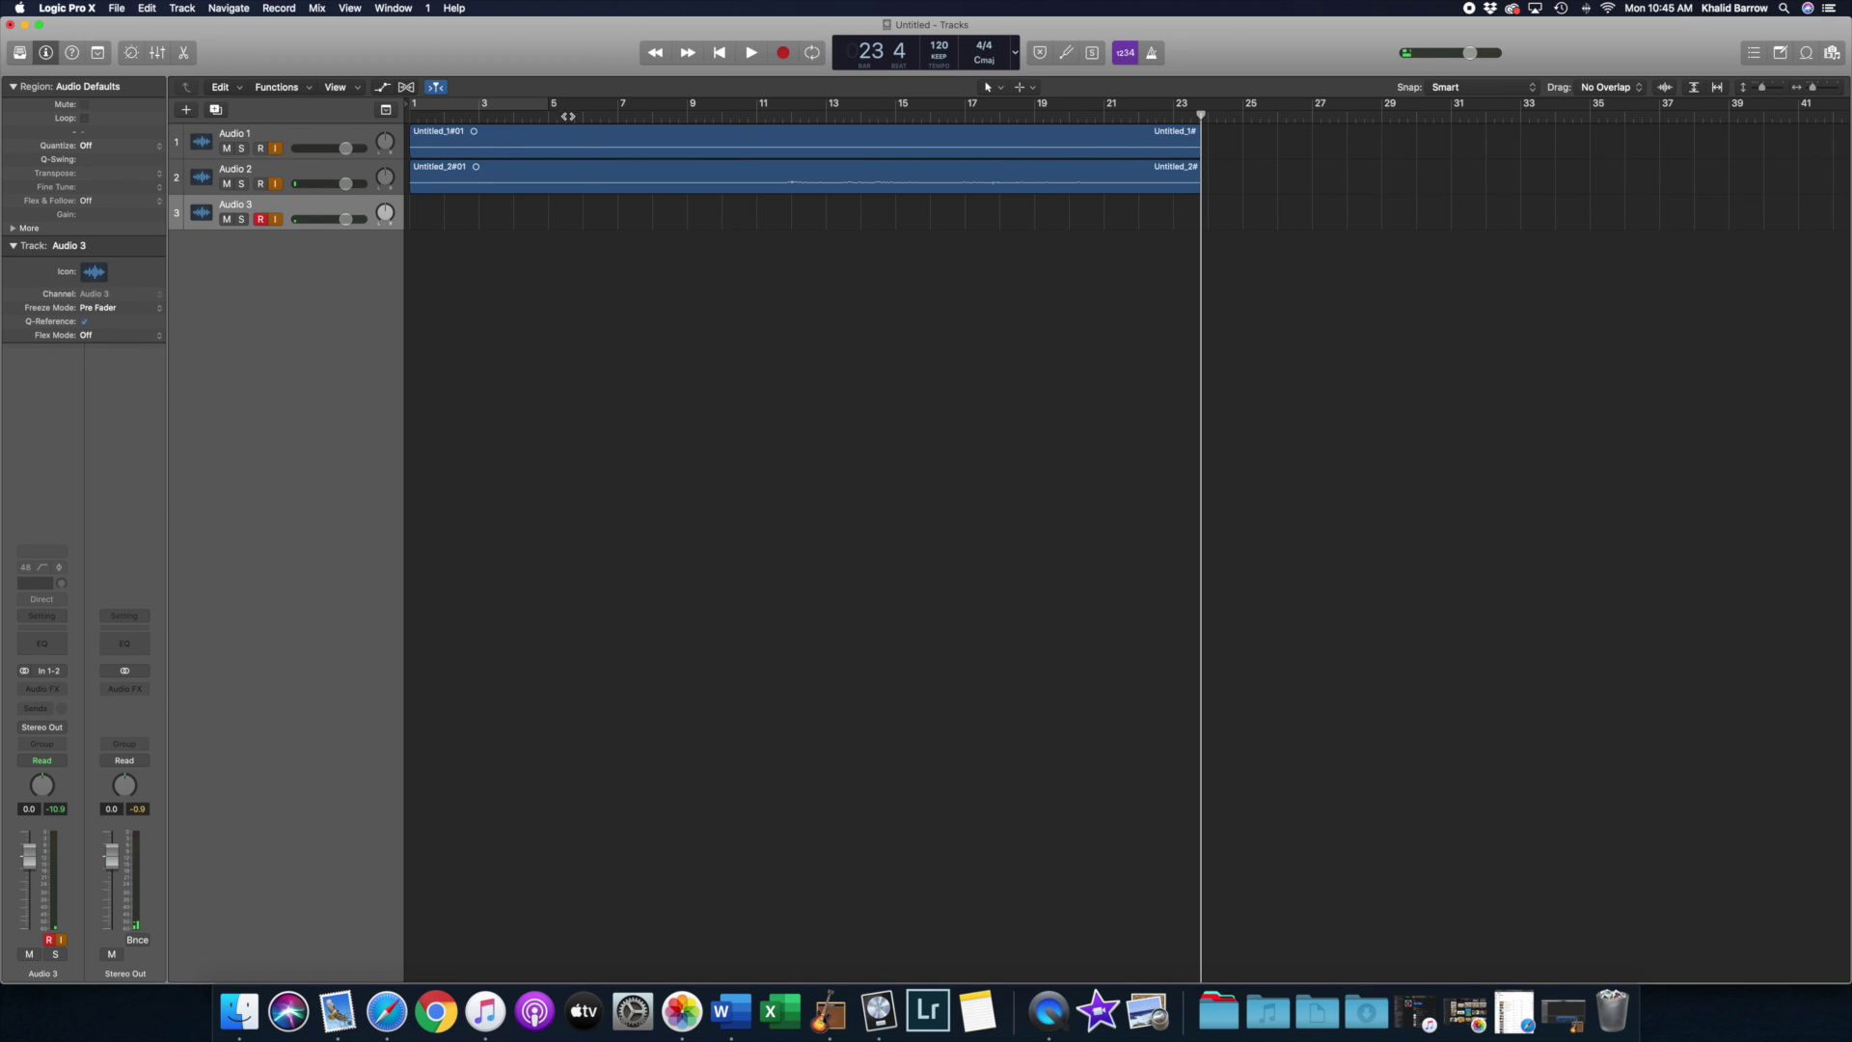
scroll(593, 173, "right", 1)
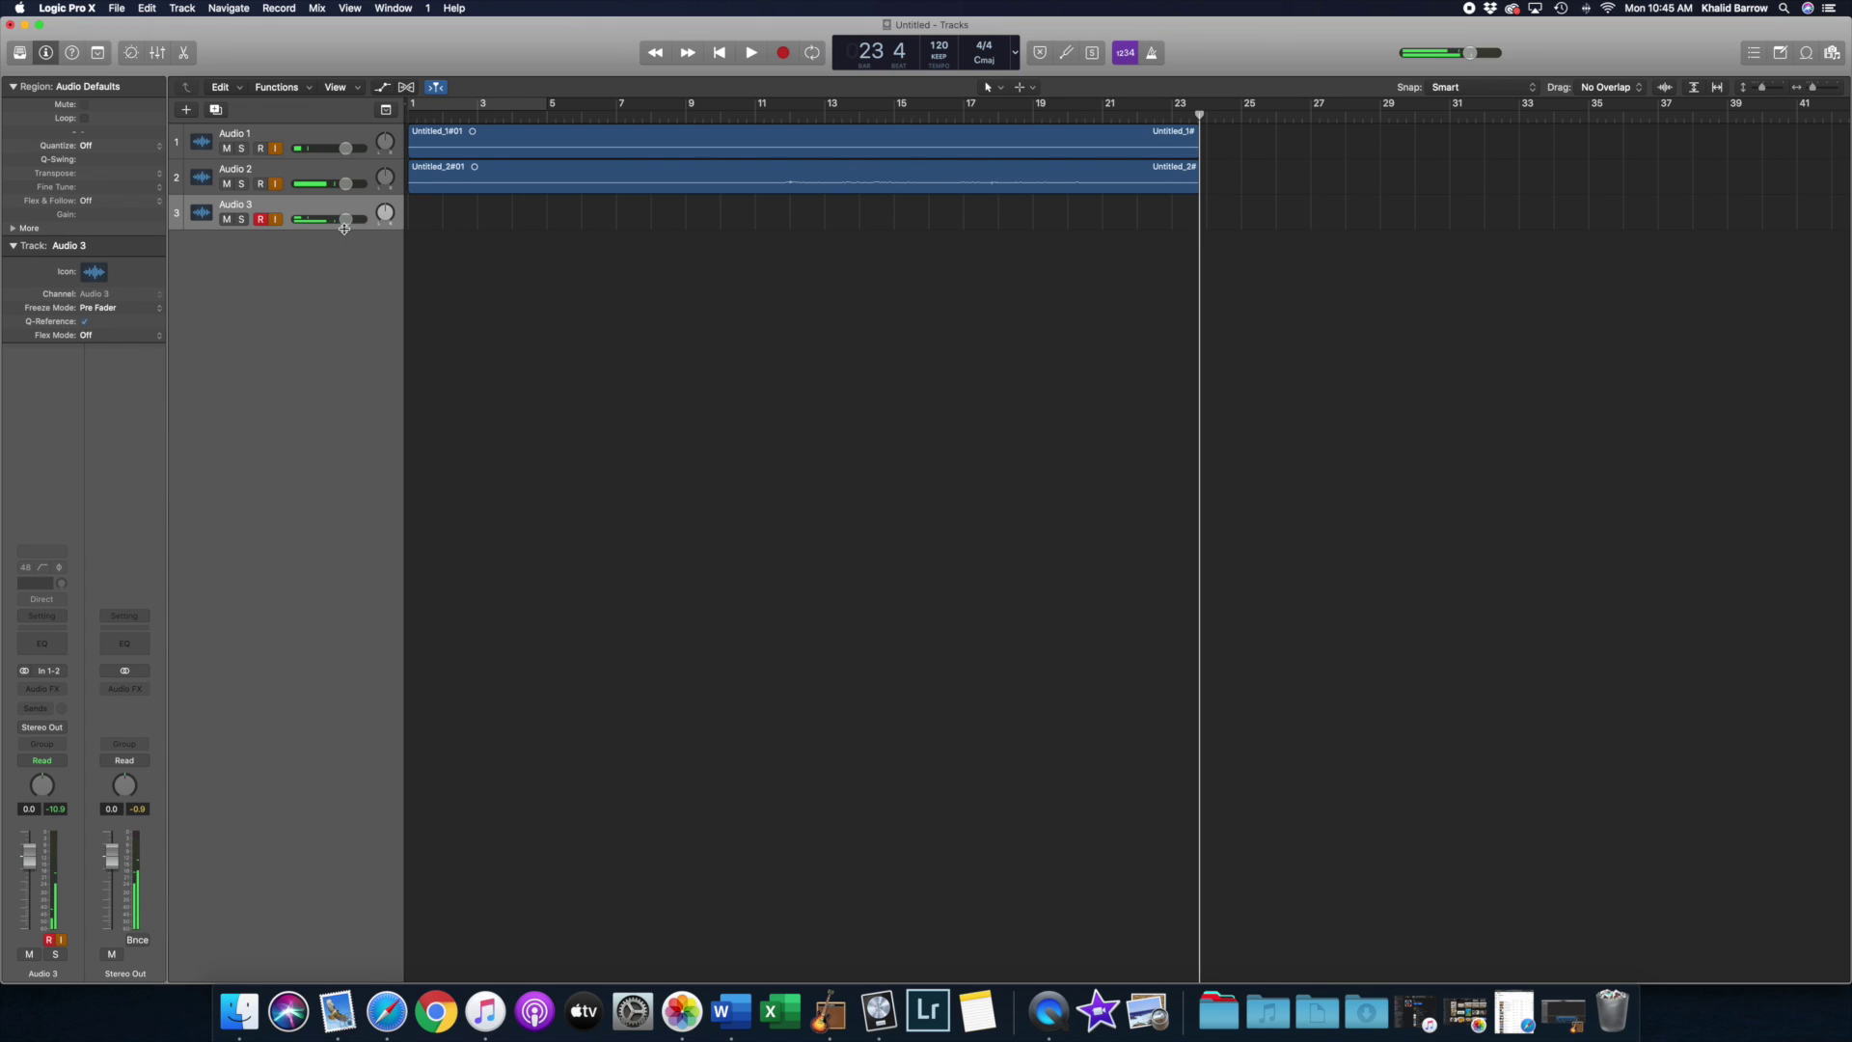
left_click(262, 184)
left_click(261, 148)
left_click(260, 219, "alt")
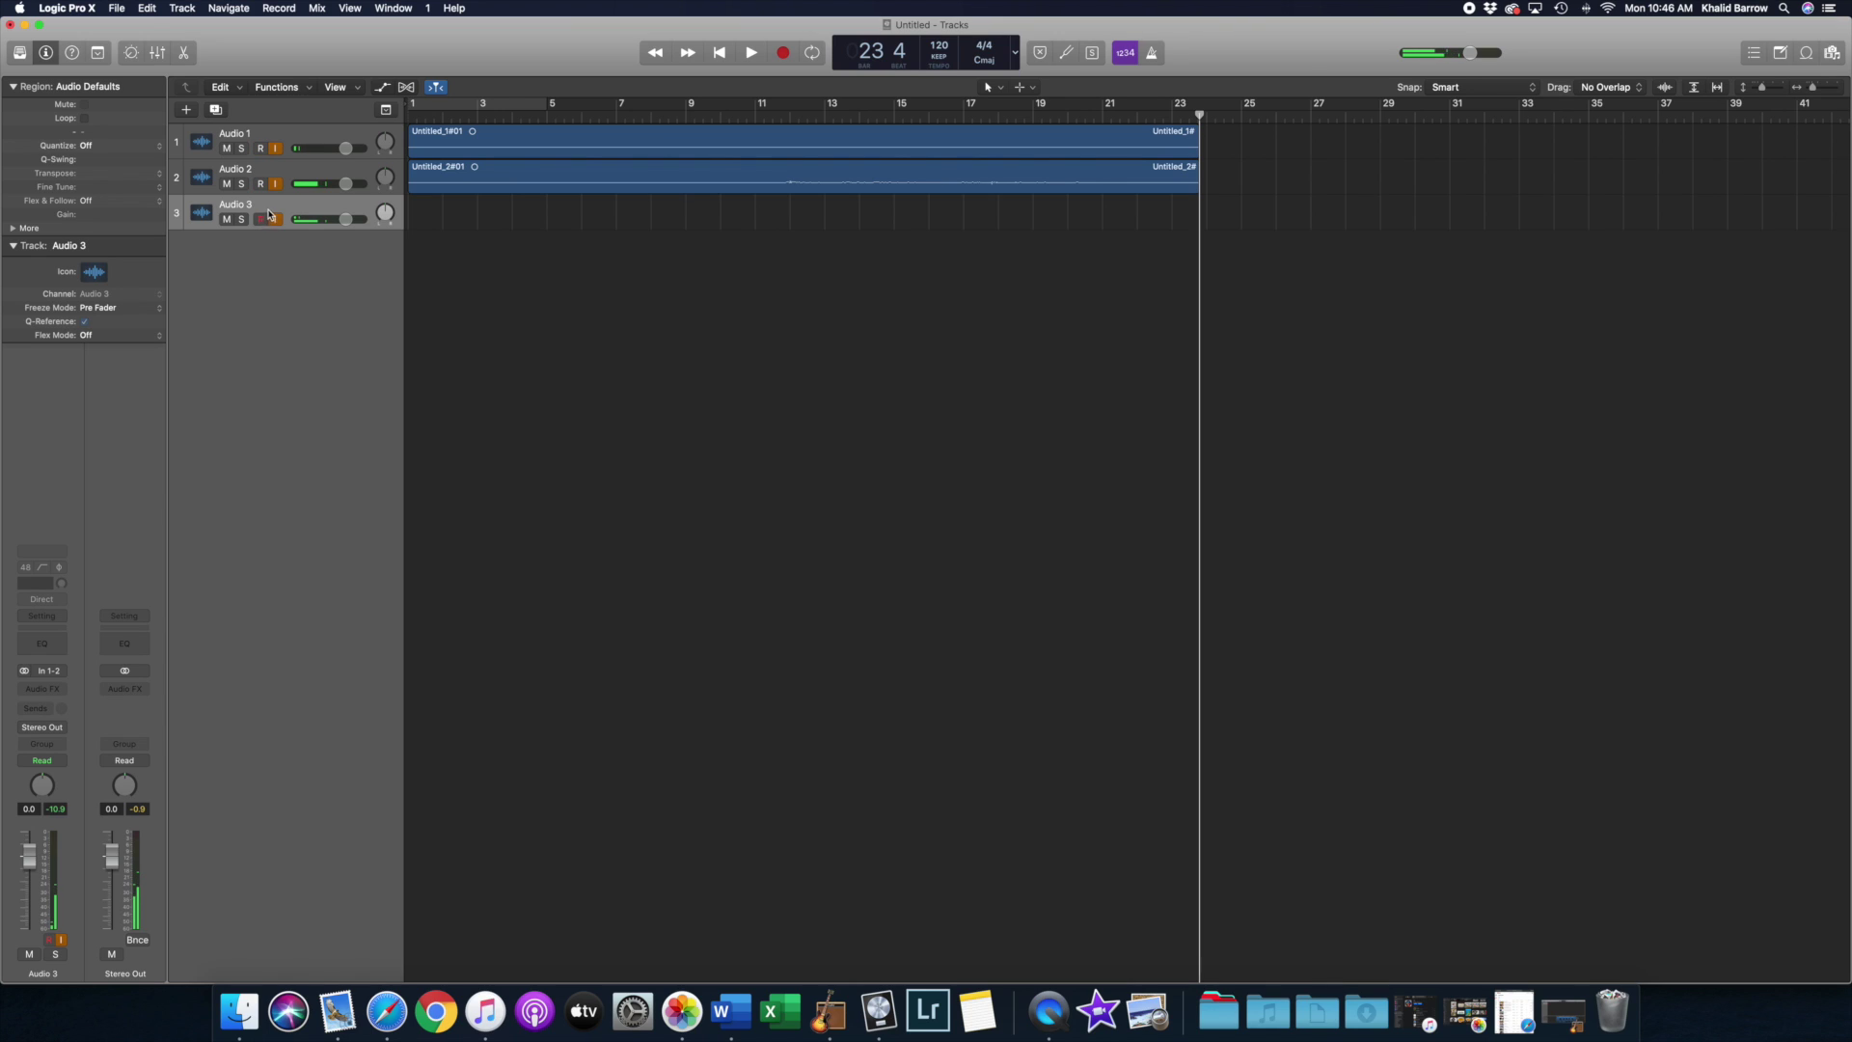